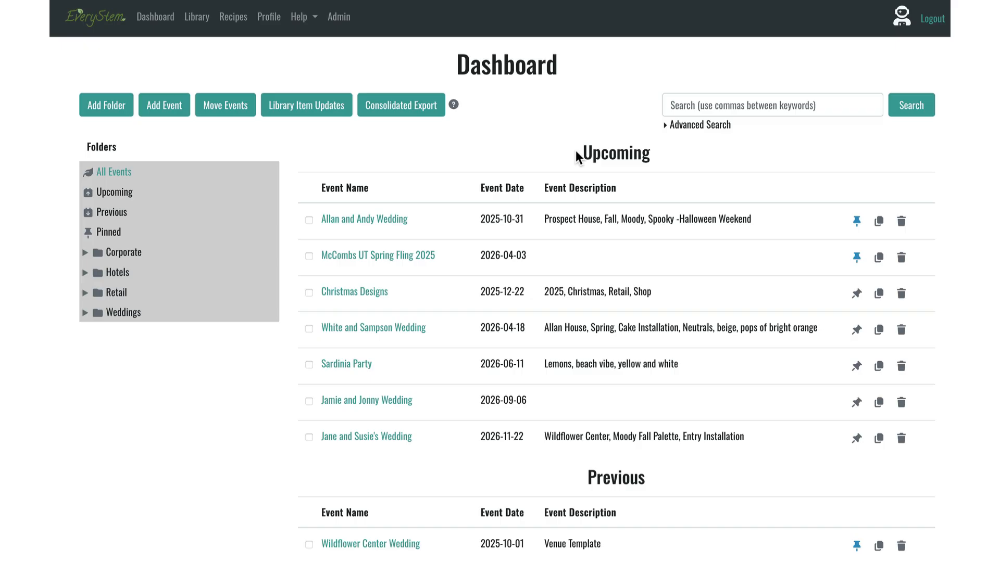
# - Review the upcoming and previous events listed on the dashboard, including the pinned ones
pyautogui.scroll(-5, 576, 151)
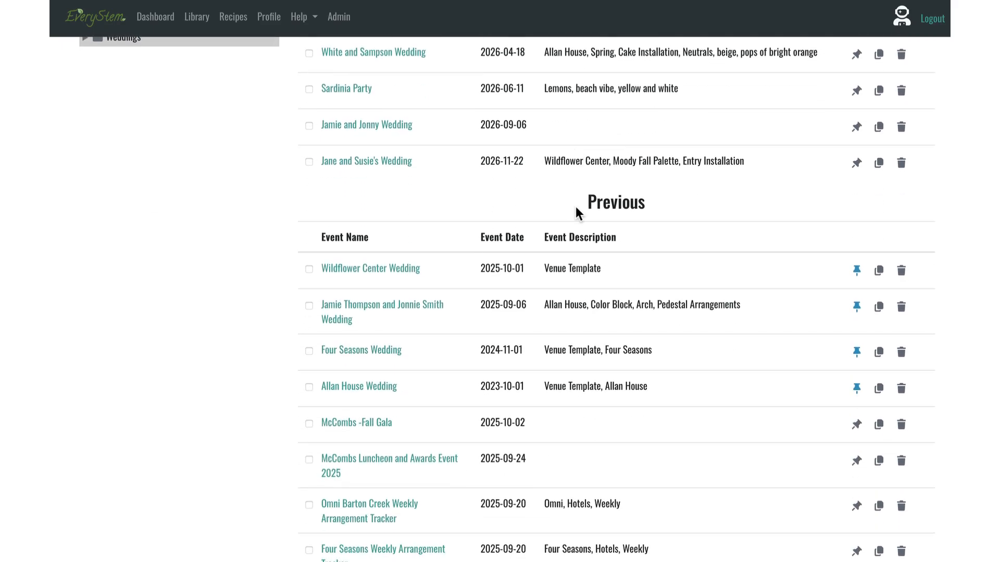
pyautogui.scroll(5, 576, 206)
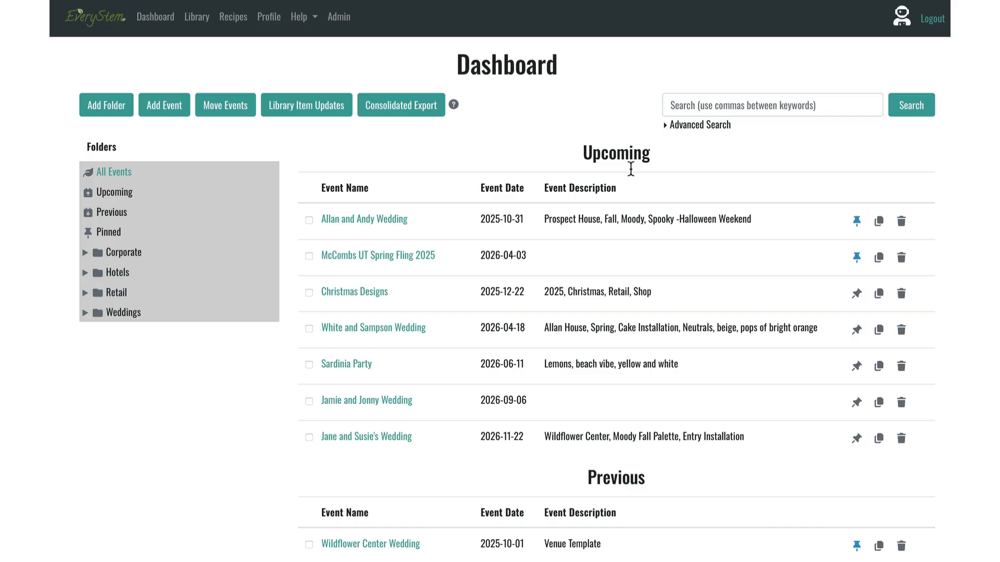
pyautogui.click(856, 257)
pyautogui.scroll(-6, 457, 190)
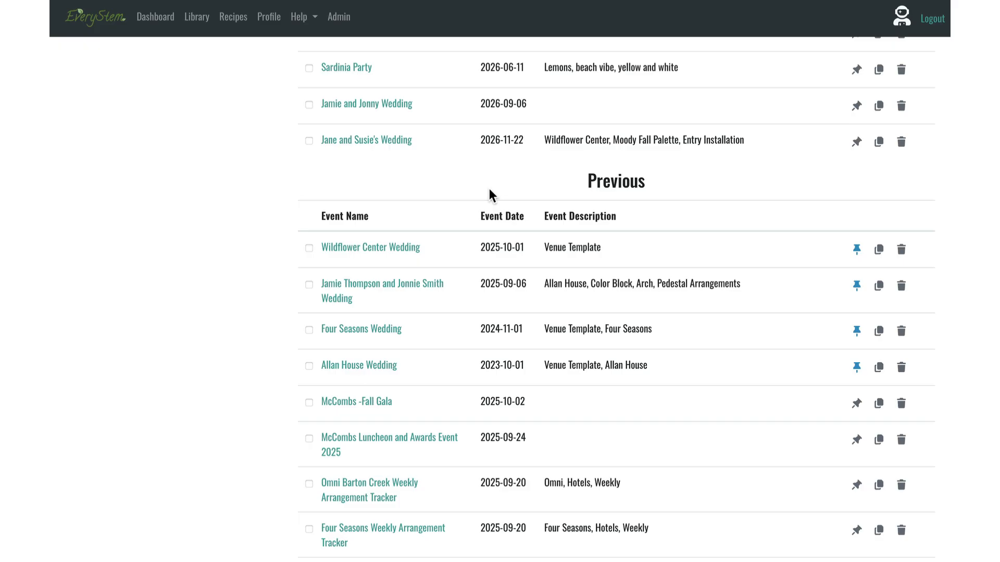
pyautogui.scroll(5, 610, 293)
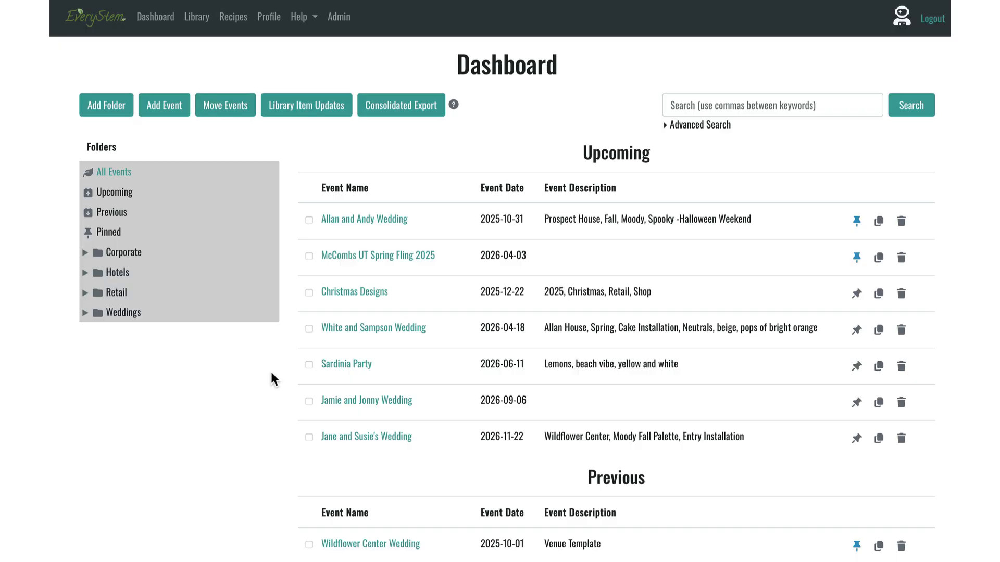
pyautogui.scroll(-17, 272, 373)
pyautogui.scroll(-17, 271, 373)
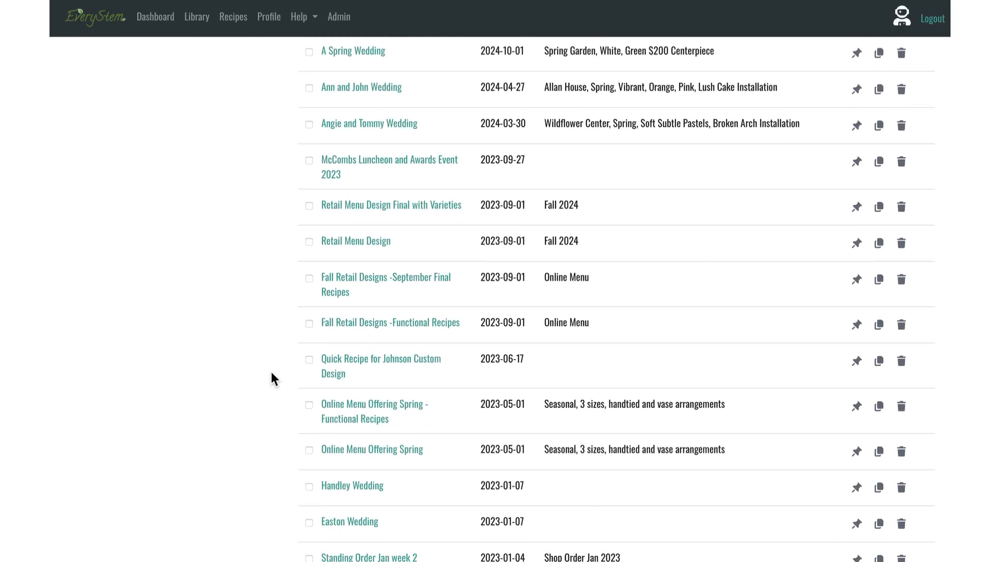
pyautogui.scroll(14, 273, 354)
pyautogui.scroll(20, 273, 352)
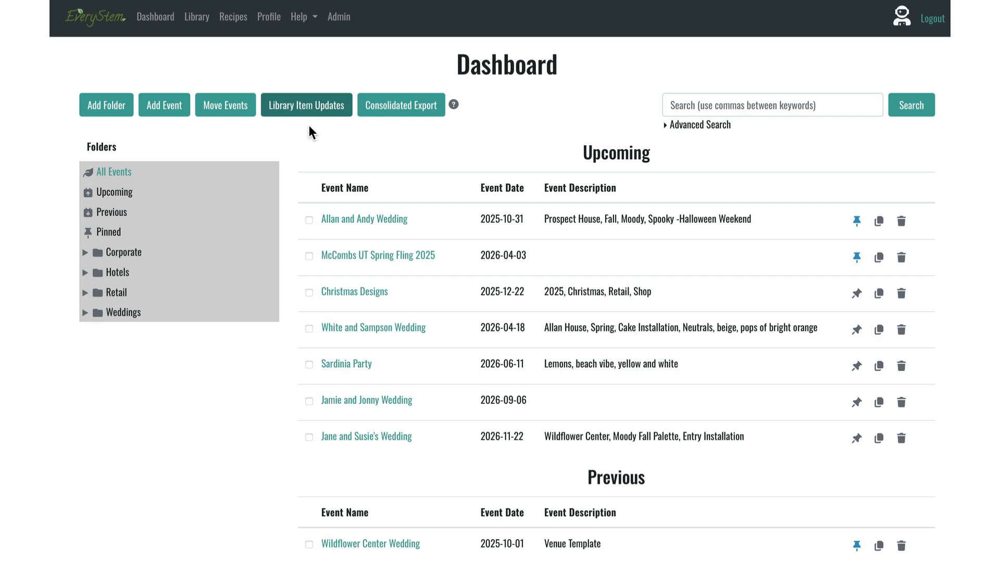
# - Select the two pinned upcoming events and clear both selections again
pyautogui.click(309, 256)
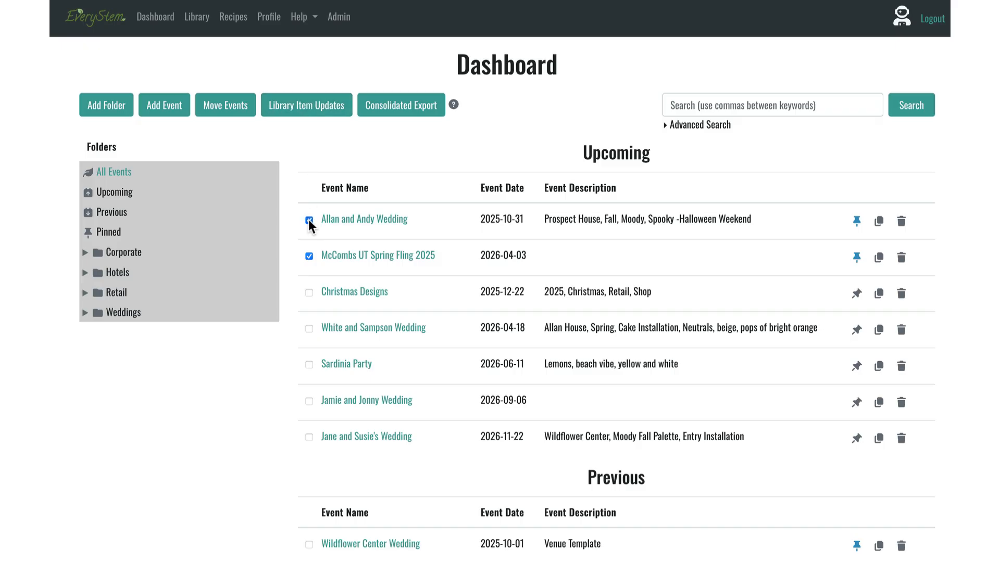
pyautogui.click(309, 256)
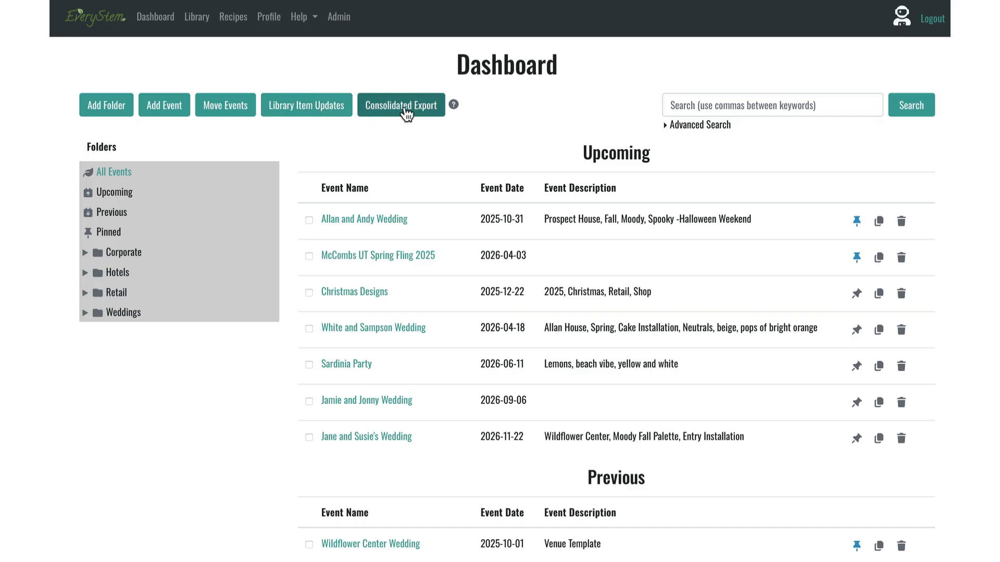
pyautogui.click(309, 221)
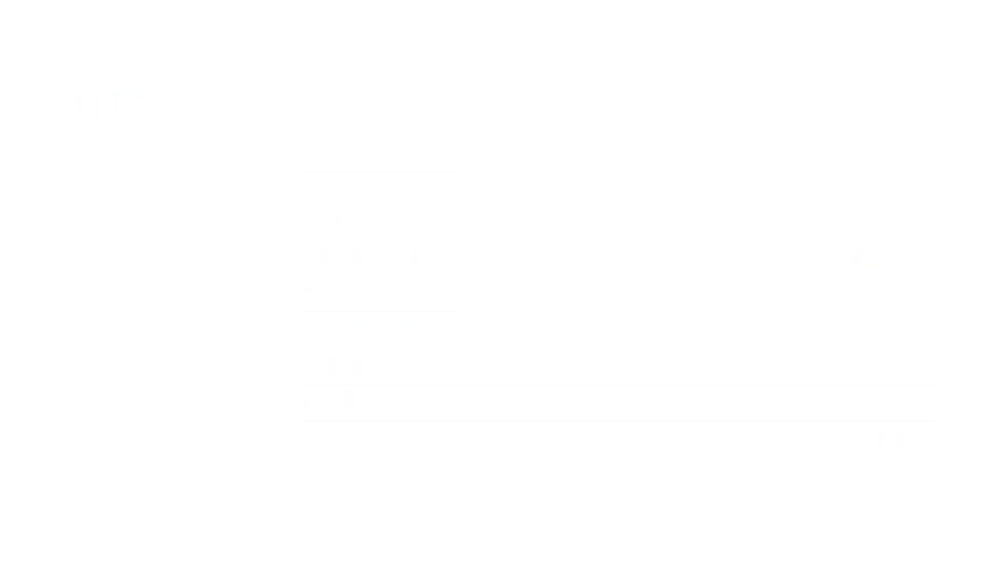
# - Read the explanation of Library Item Updates and Consolidated Export, and check the available Help resources
pyautogui.moveTo(455, 106)
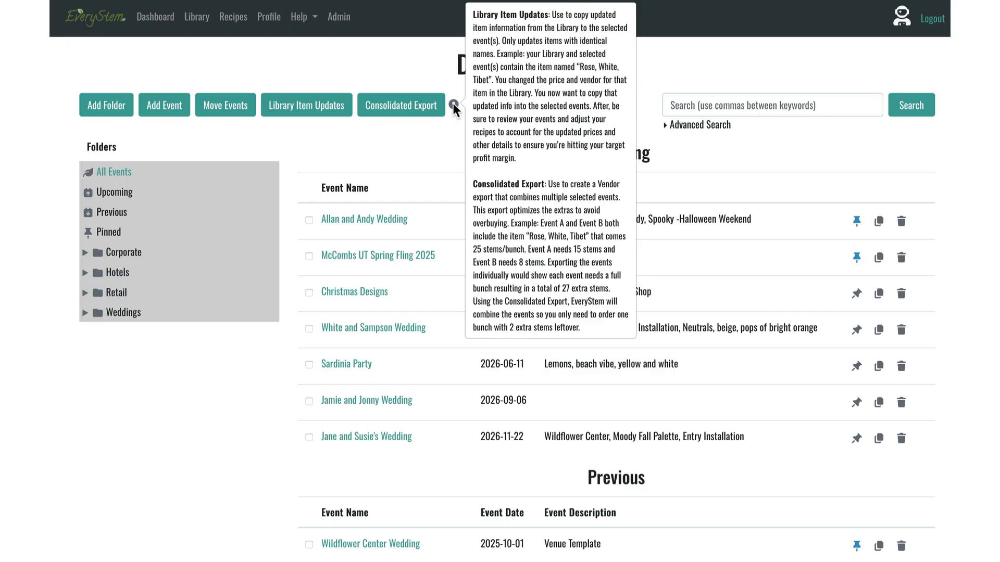
pyautogui.click(316, 20)
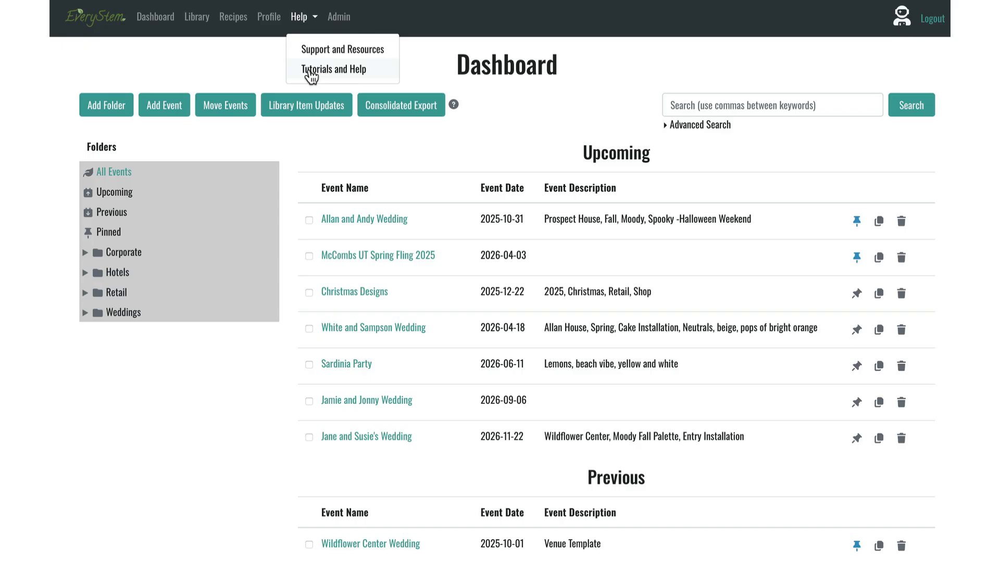
pyautogui.click(499, 103)
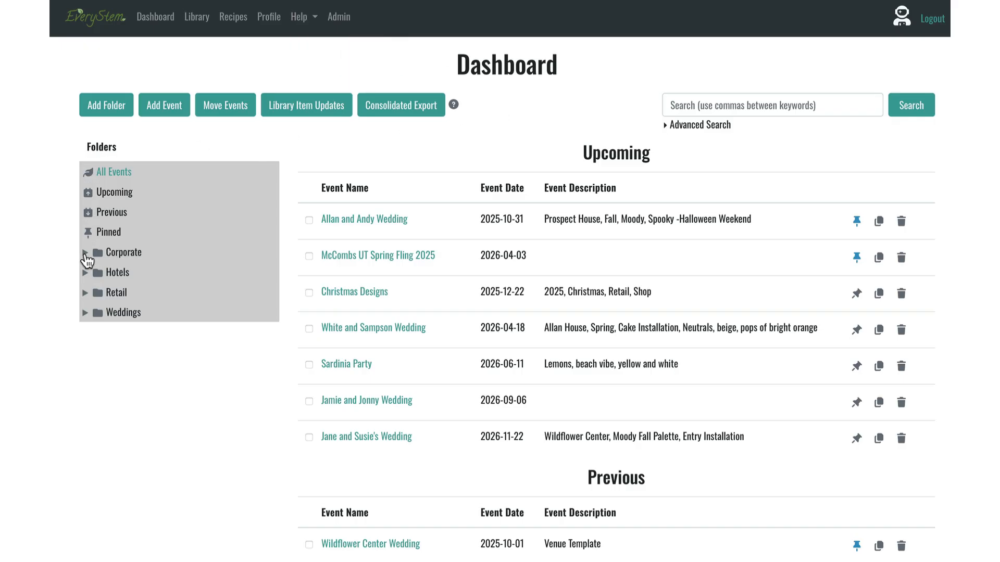
# - View the events in Corporate's McCombs School Of Business UT subfolder and look through the Hotels subfolders
pyautogui.click(85, 253)
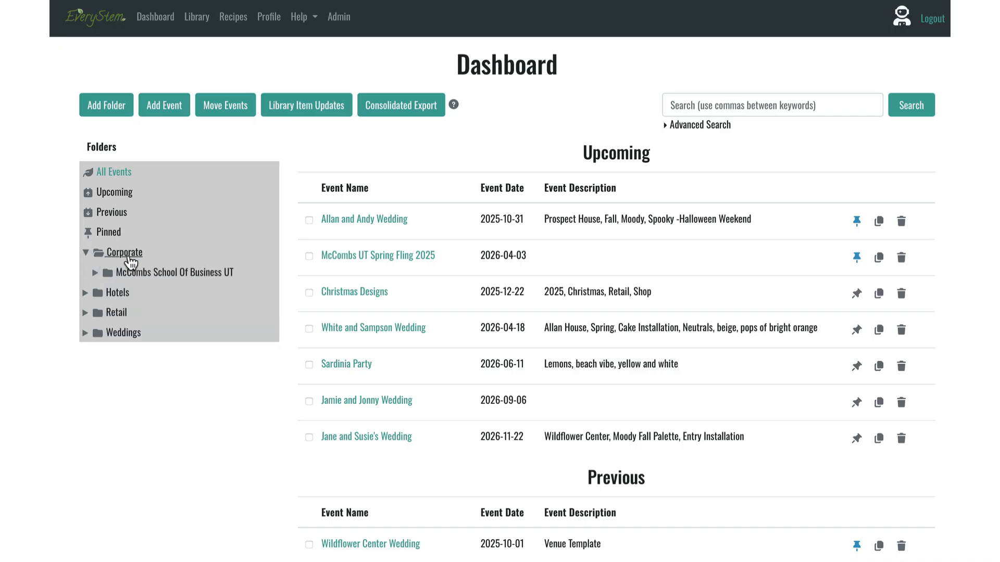
pyautogui.click(148, 274)
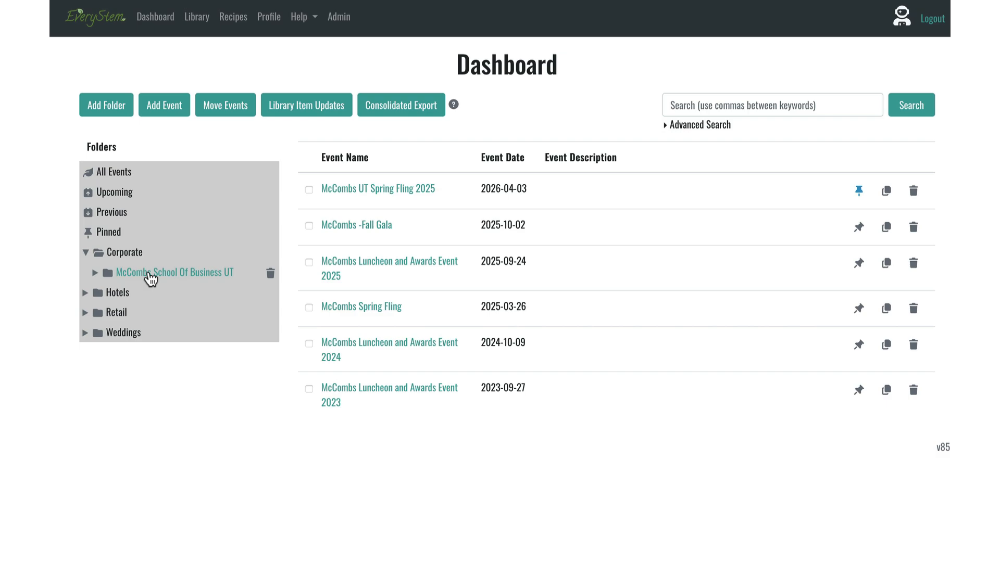
pyautogui.click(85, 253)
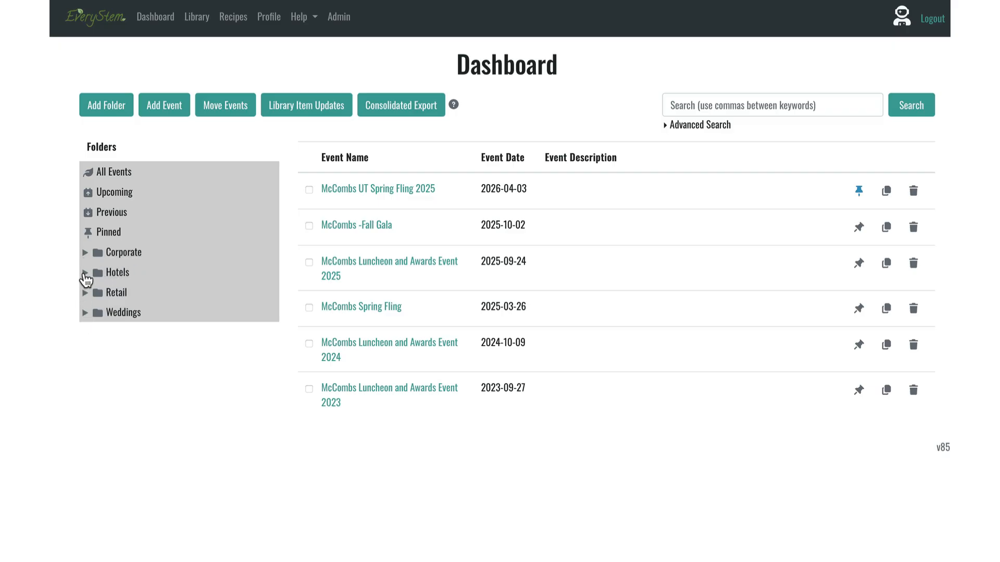
pyautogui.click(85, 274)
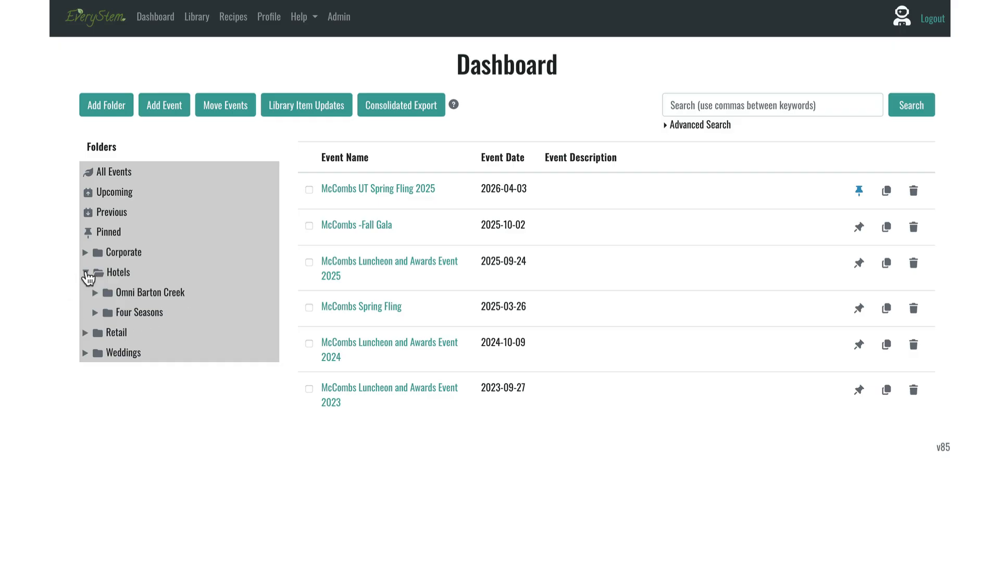
pyautogui.click(86, 273)
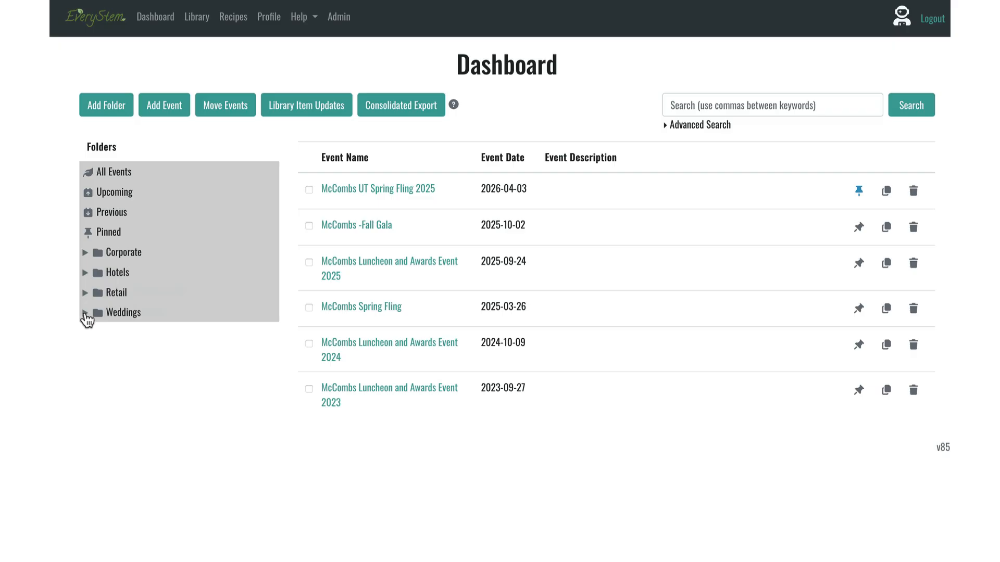
# - Show the Weddings subfolders and list the events stored in Venue Templates
pyautogui.click(86, 314)
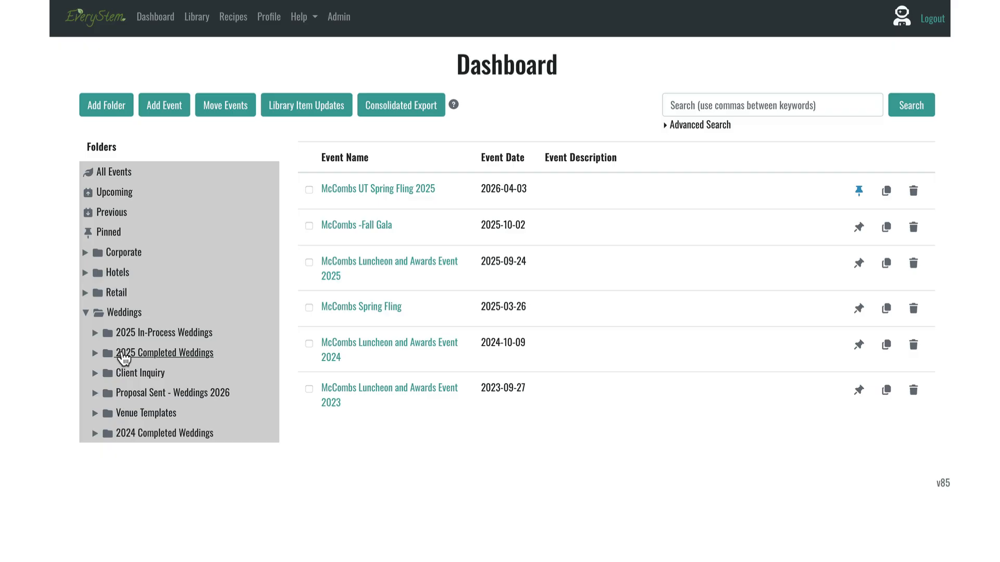
pyautogui.click(95, 414)
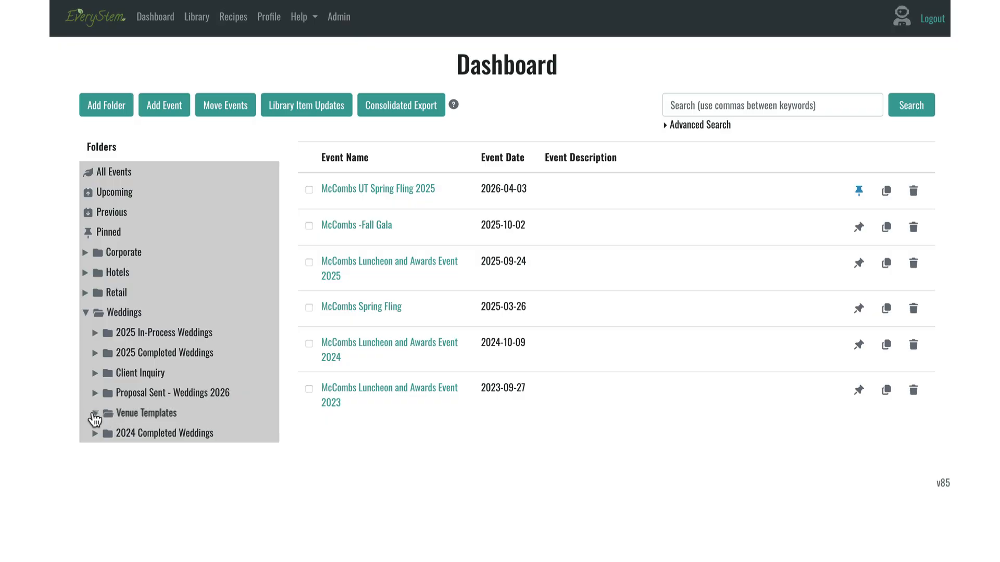
pyautogui.click(139, 417)
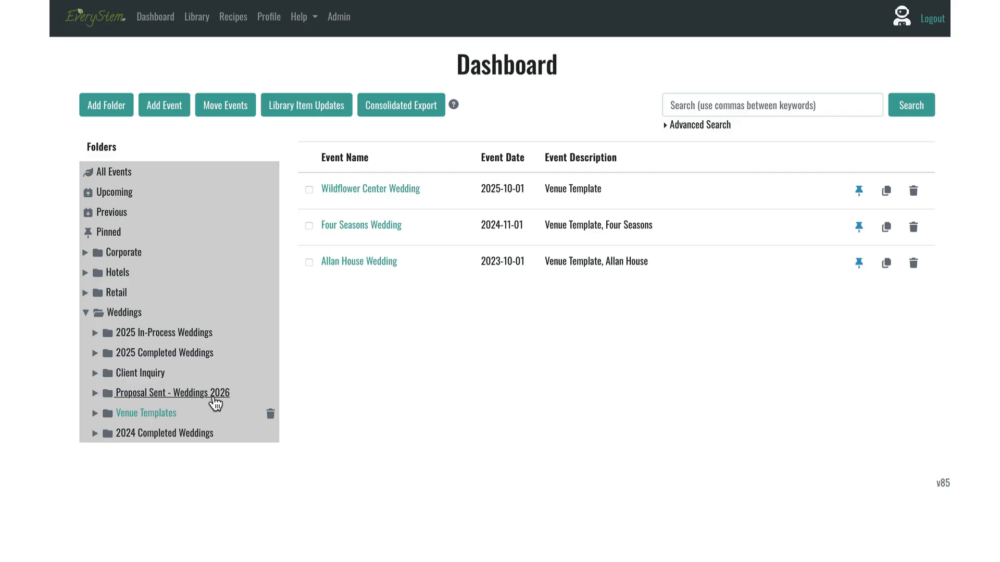
# - Rename the "Proposal Sent - Weddings 2026" folder to "2026 Weddings Proposal Sent", keeping Weddings as its parent folder, and save
pyautogui.doubleClick(215, 401)
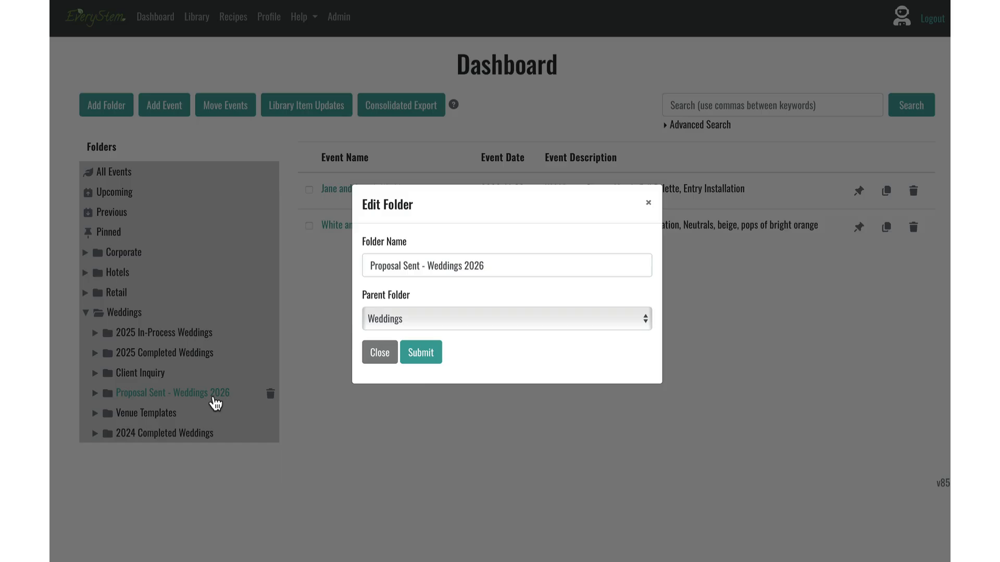
pyautogui.doubleClick(440, 267)
pyautogui.press('BackSpace')
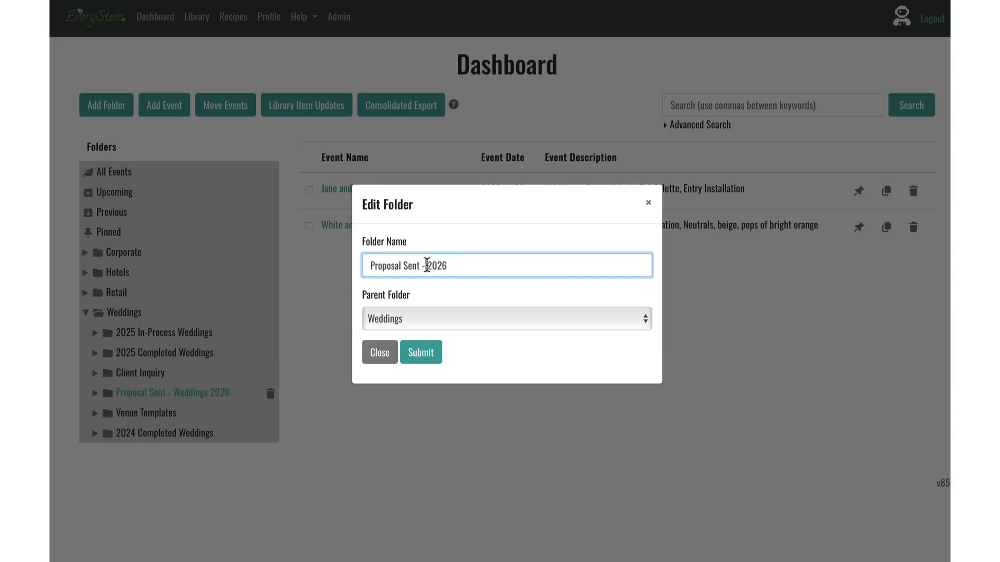
pyautogui.click(370, 265)
pyautogui.write('2026 Weddings')
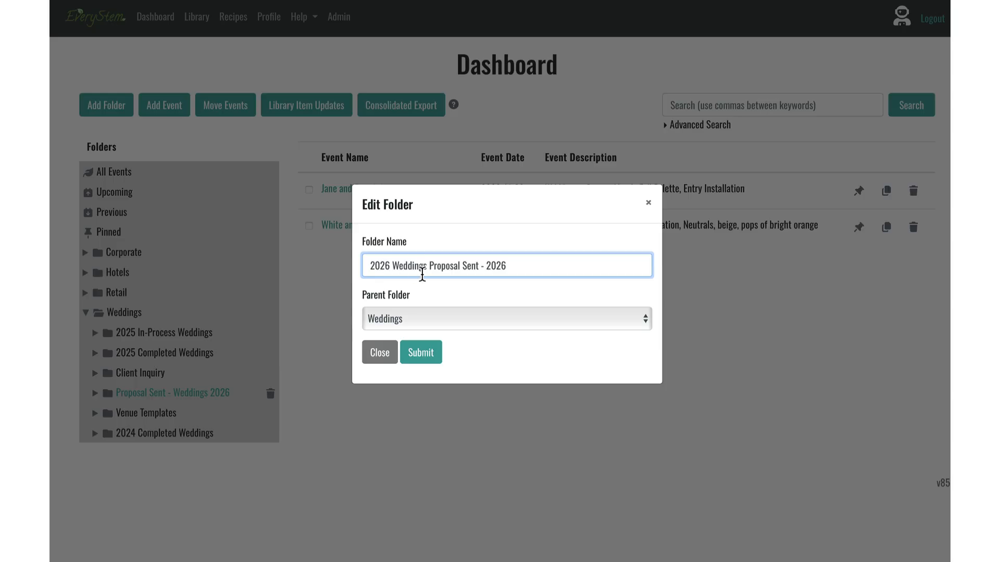
pyautogui.moveTo(479, 266); pyautogui.dragTo(523, 266)
pyautogui.press('BackSpace')
pyautogui.click(646, 319)
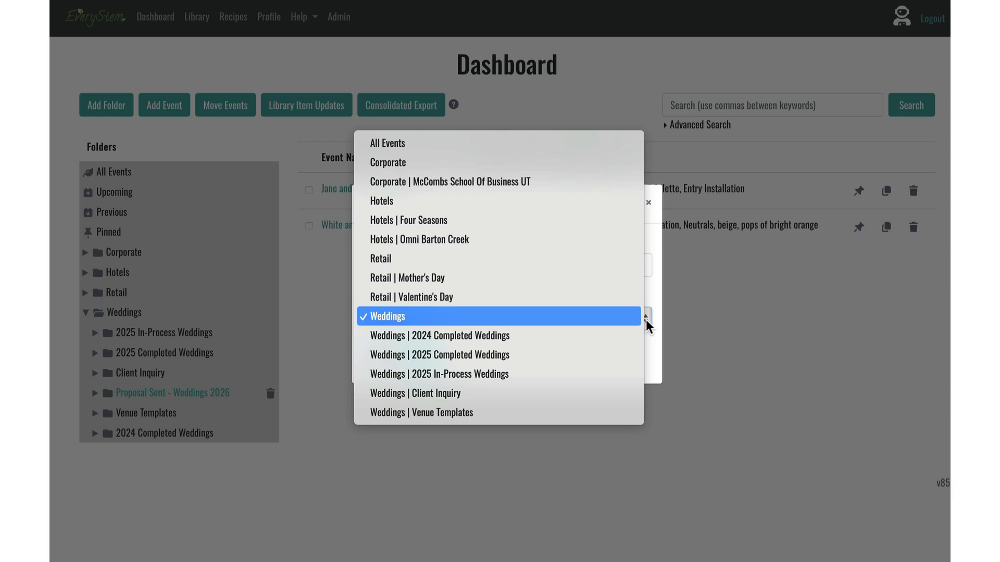
pyautogui.click(616, 316)
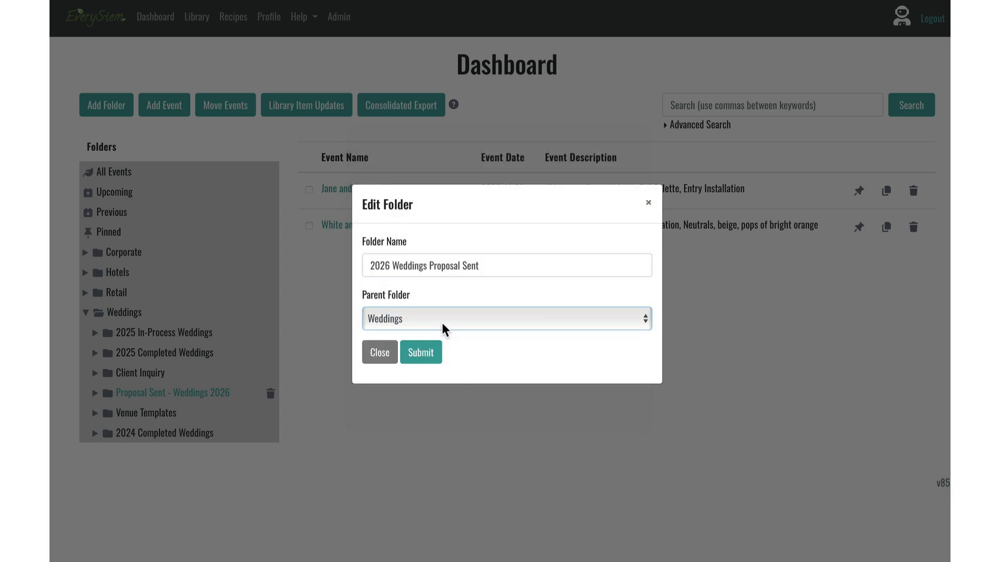
pyautogui.click(420, 355)
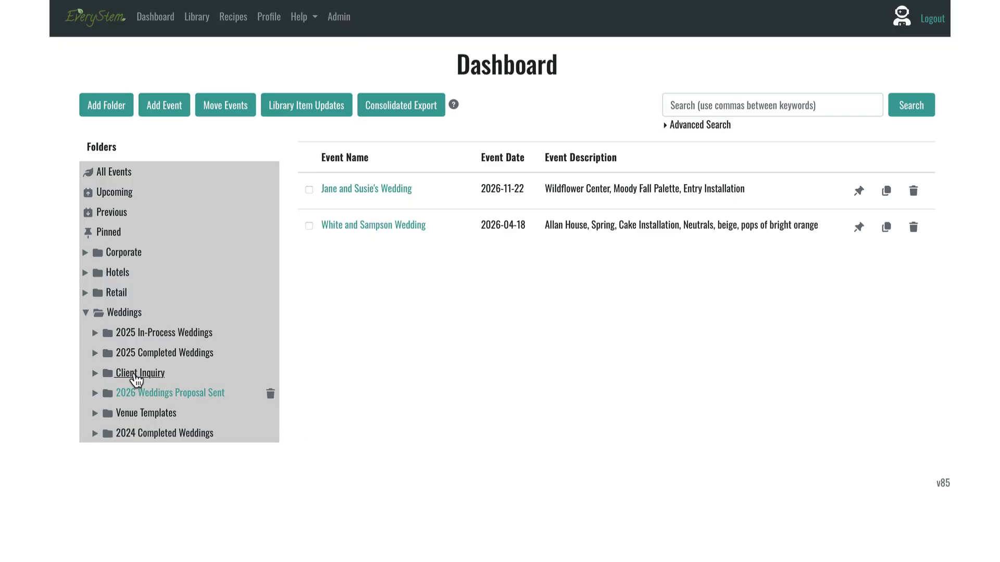
# - Reorder the Weddings subfolders so that "2026 Weddings Proposal Sent" comes first, and save the order
pyautogui.click(126, 311)
pyautogui.click(126, 311)
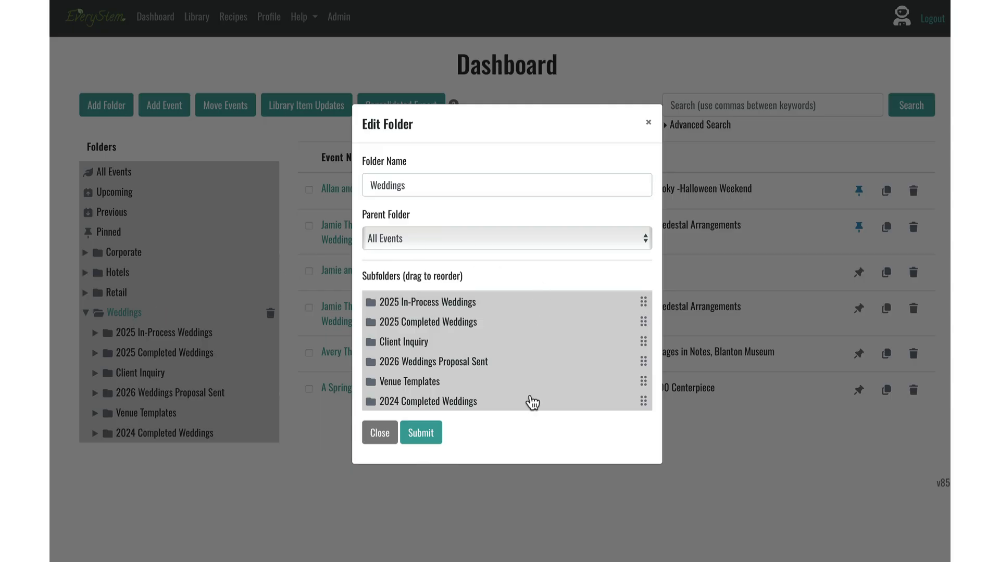
pyautogui.moveTo(401, 277); pyautogui.dragTo(469, 279)
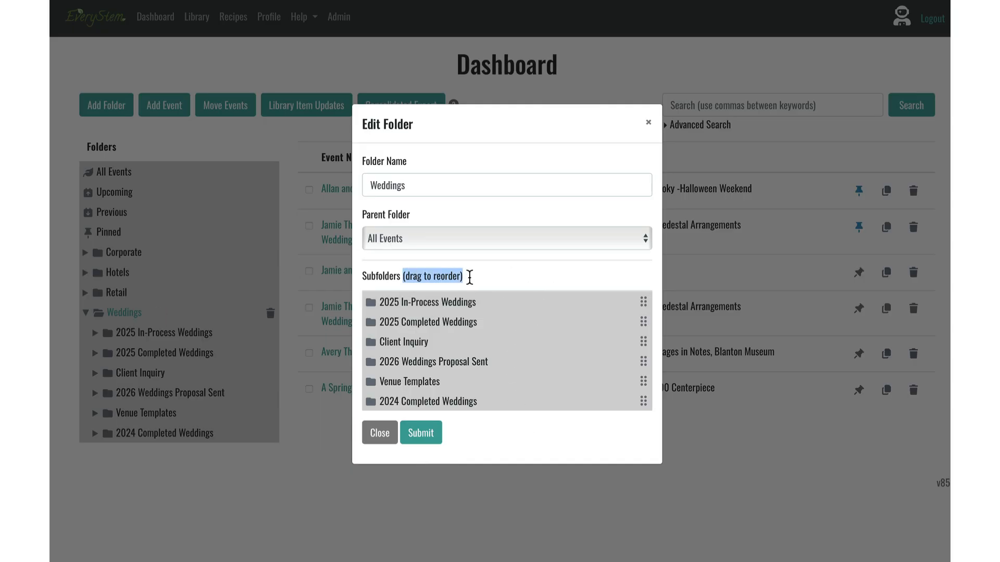
pyautogui.click(477, 281)
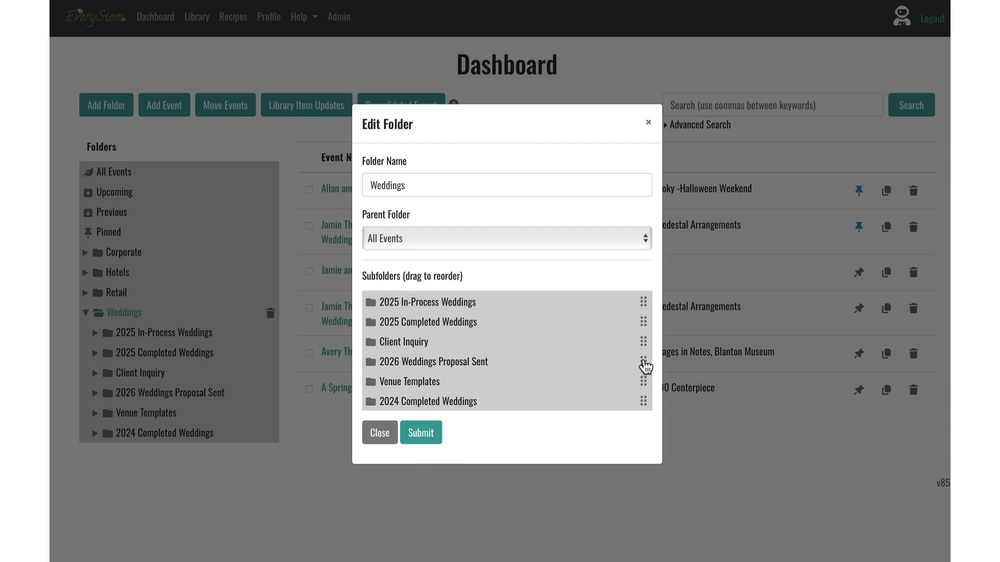
pyautogui.moveTo(645, 366); pyautogui.dragTo(643, 296)
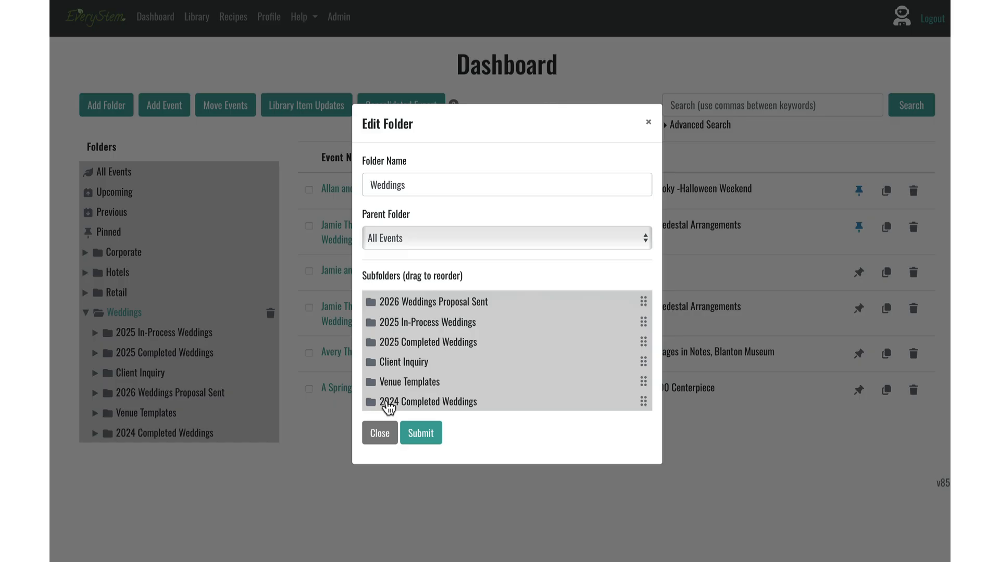
pyautogui.click(414, 440)
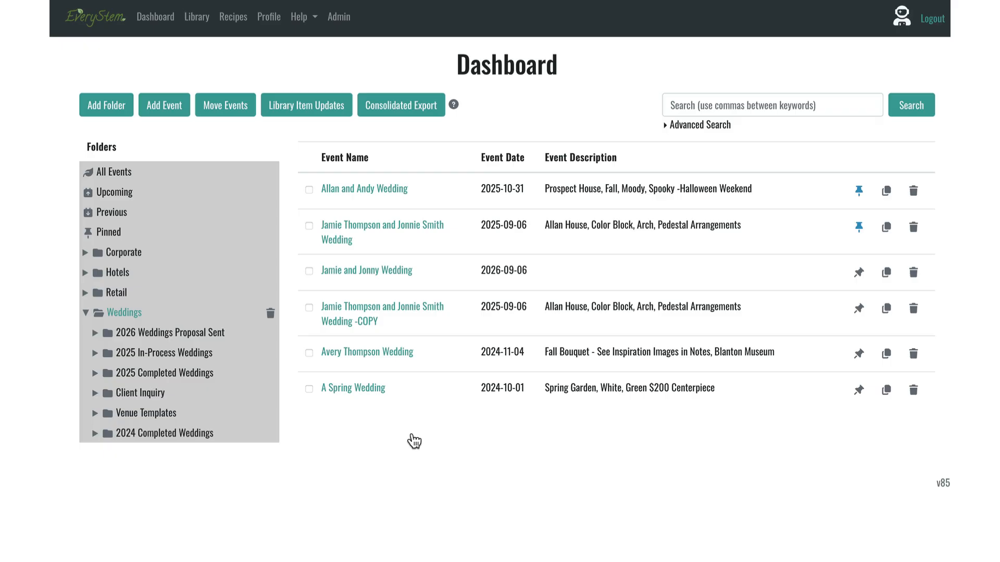
# - View the events in the 2024 Completed Weddings folder, collapse Weddings and return to All Events
pyautogui.click(174, 438)
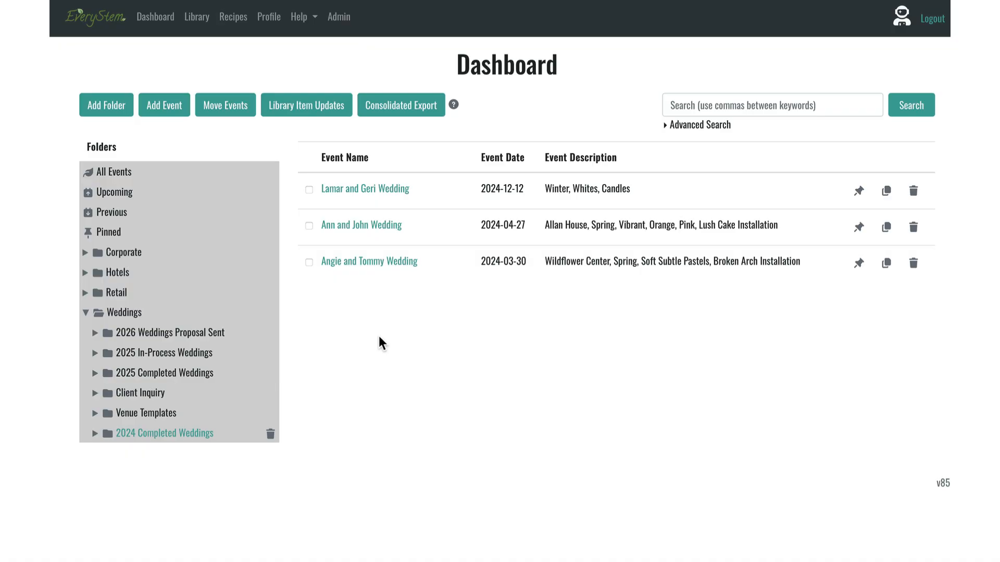
pyautogui.click(86, 313)
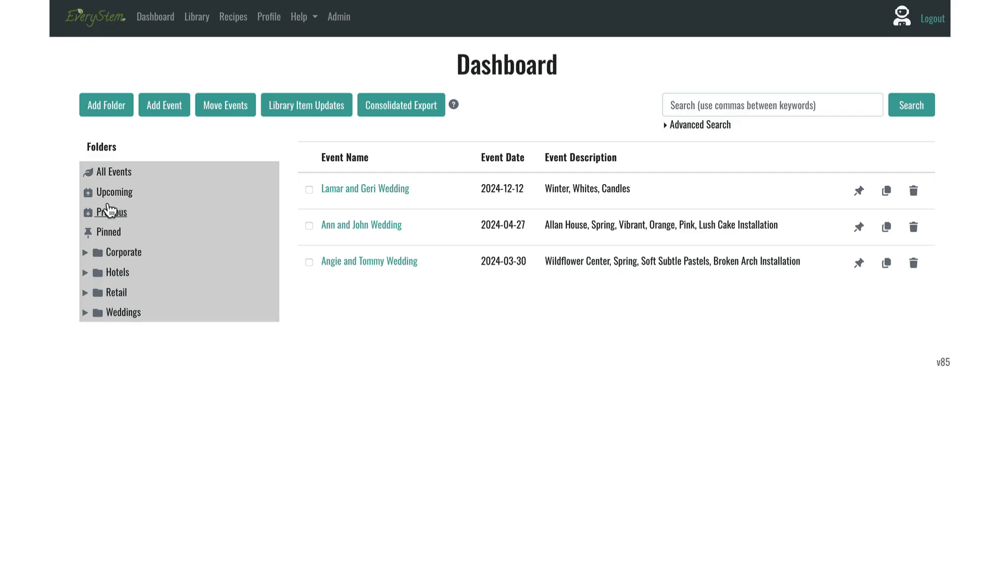
pyautogui.click(115, 172)
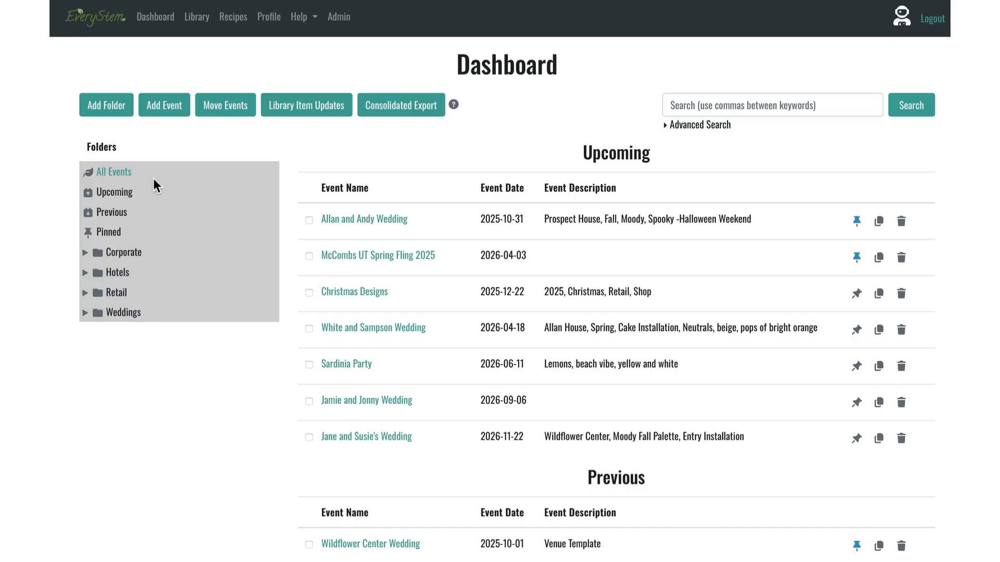
# - Add a folder under Weddings named with the first designer's first name followed by "Weddings"
pyautogui.click(110, 105)
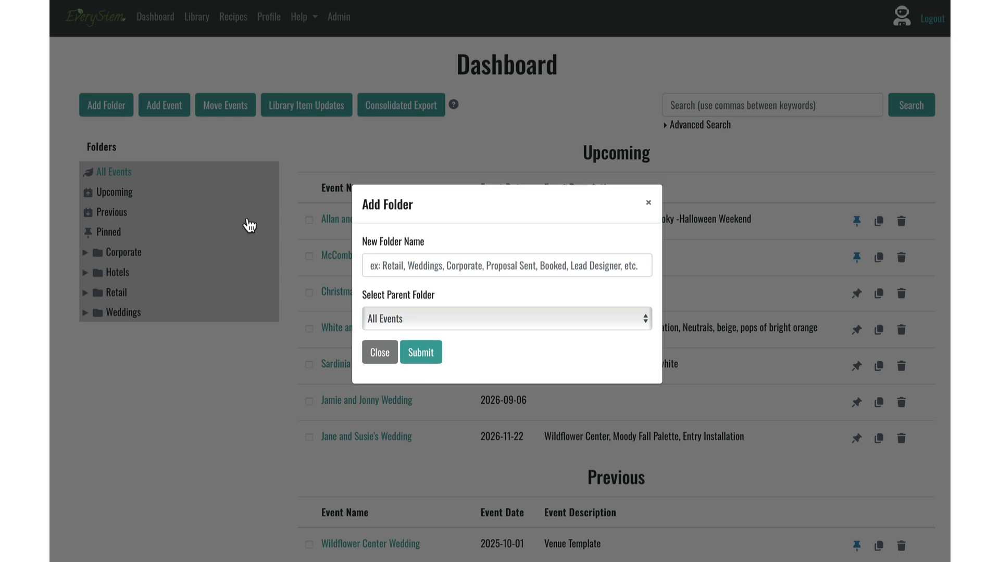
pyautogui.click(408, 319)
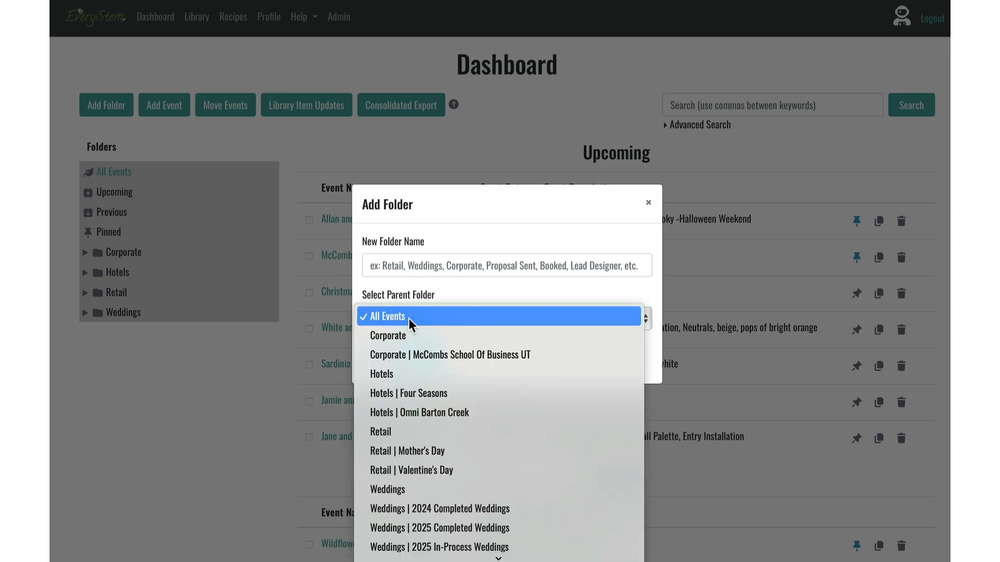
pyautogui.scroll(-2, 409, 452)
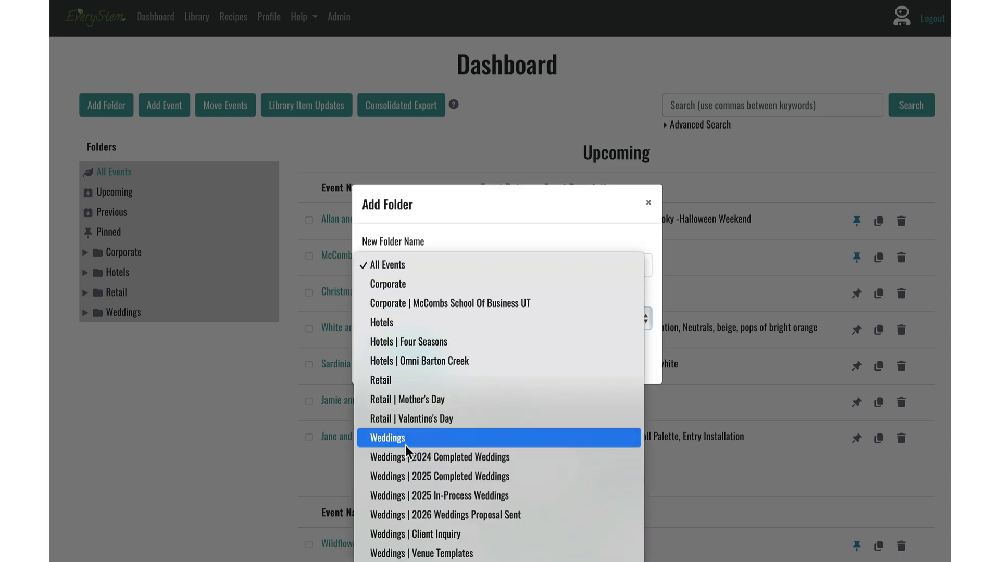
pyautogui.click(406, 446)
pyautogui.click(390, 266)
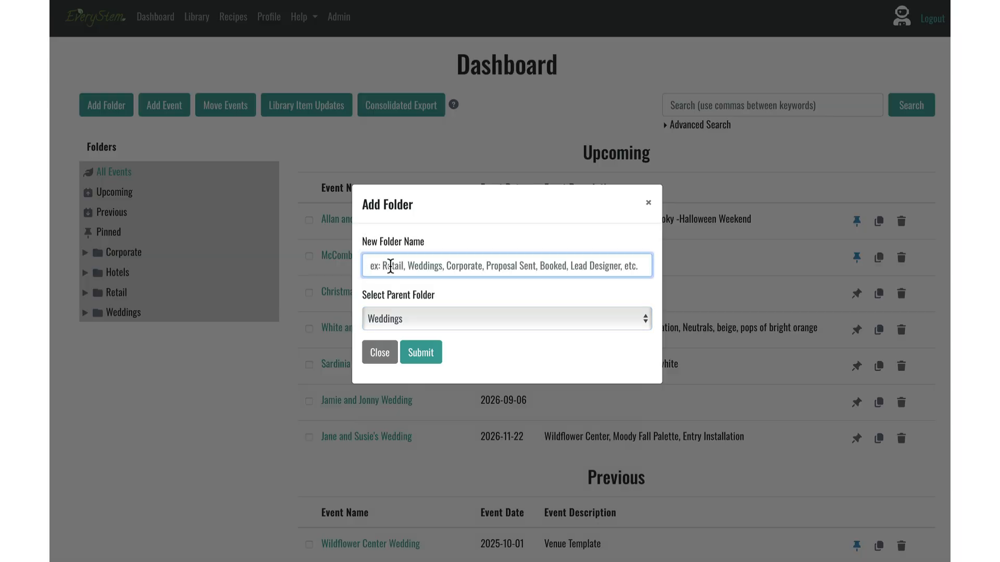
pyautogui.write('L')
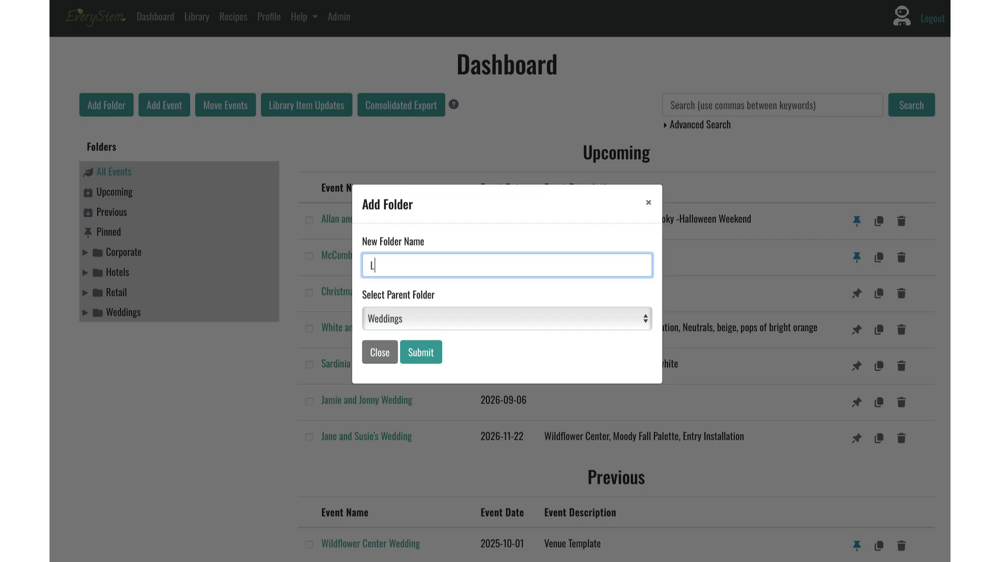
pyautogui.write('uAnn Weddings')
pyautogui.click(414, 352)
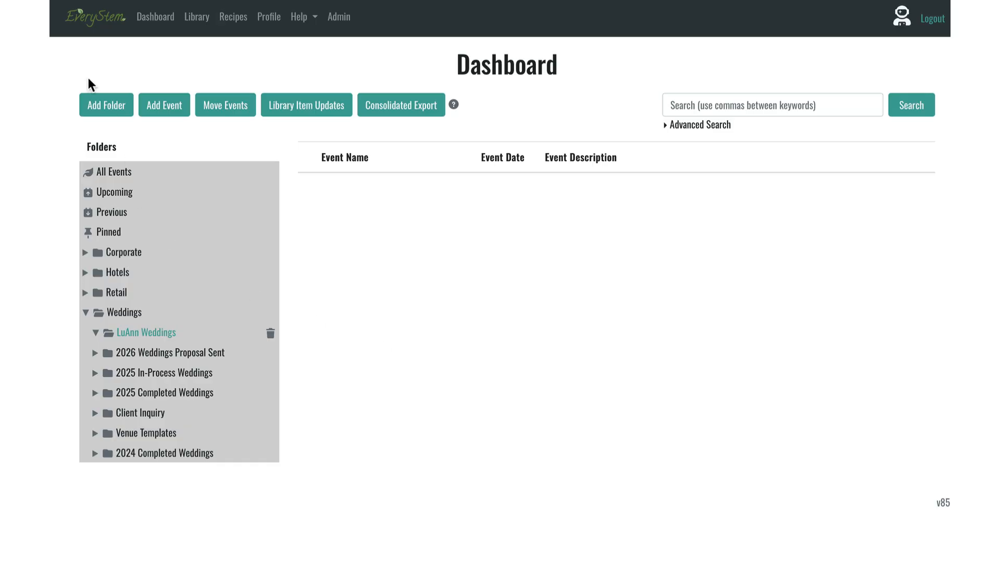
# - Add a second designer's folder, named with their first name plus "Weddings", and set Weddings as its parent folder
pyautogui.click(99, 106)
pyautogui.click(398, 265)
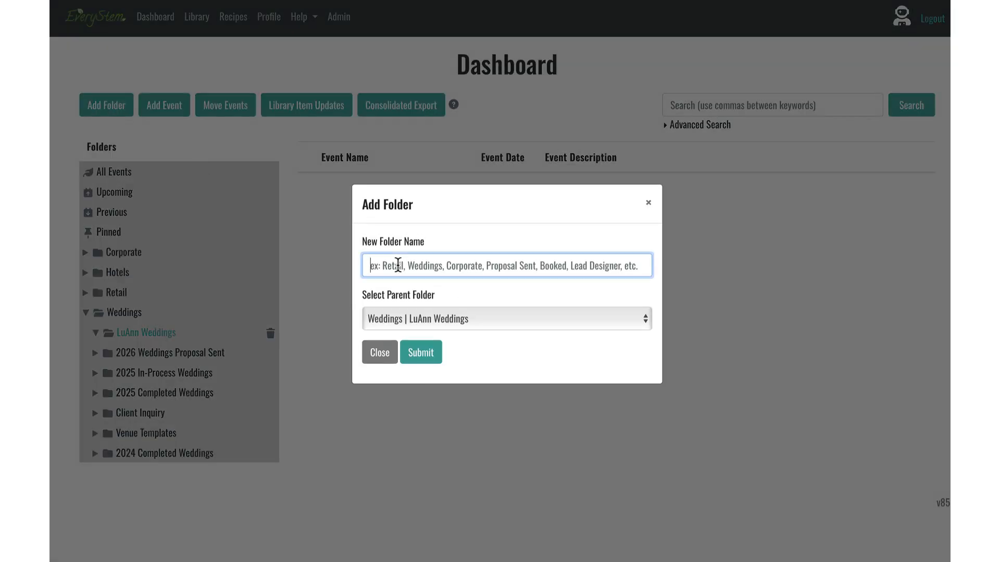
pyautogui.write('Devon')
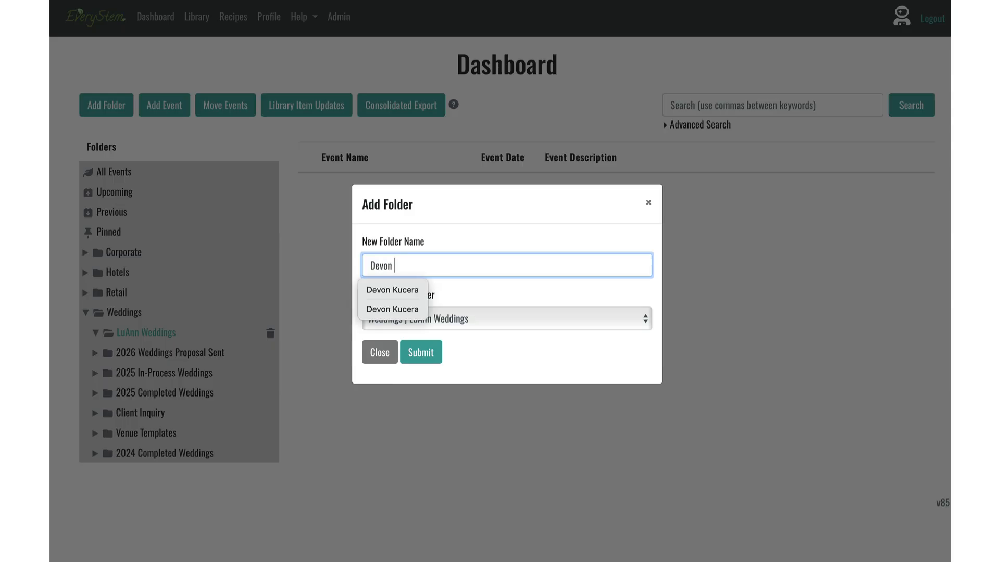
pyautogui.write(' Weddings')
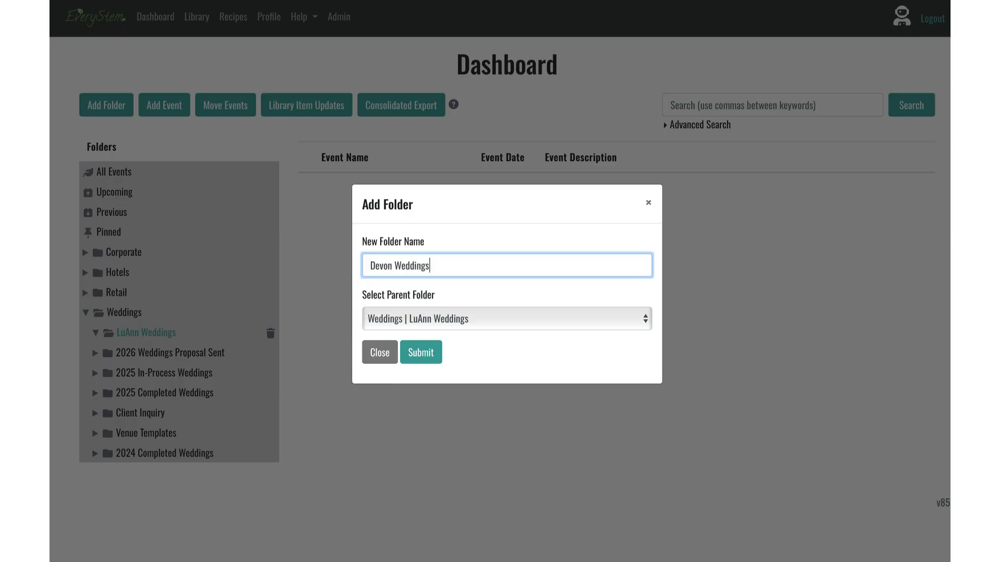
pyautogui.click(642, 319)
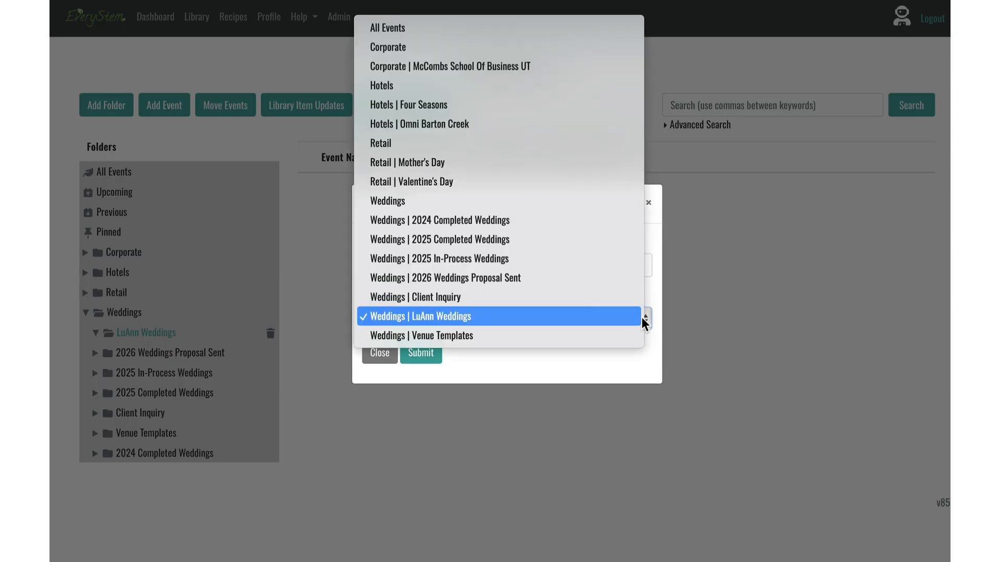
pyautogui.click(452, 202)
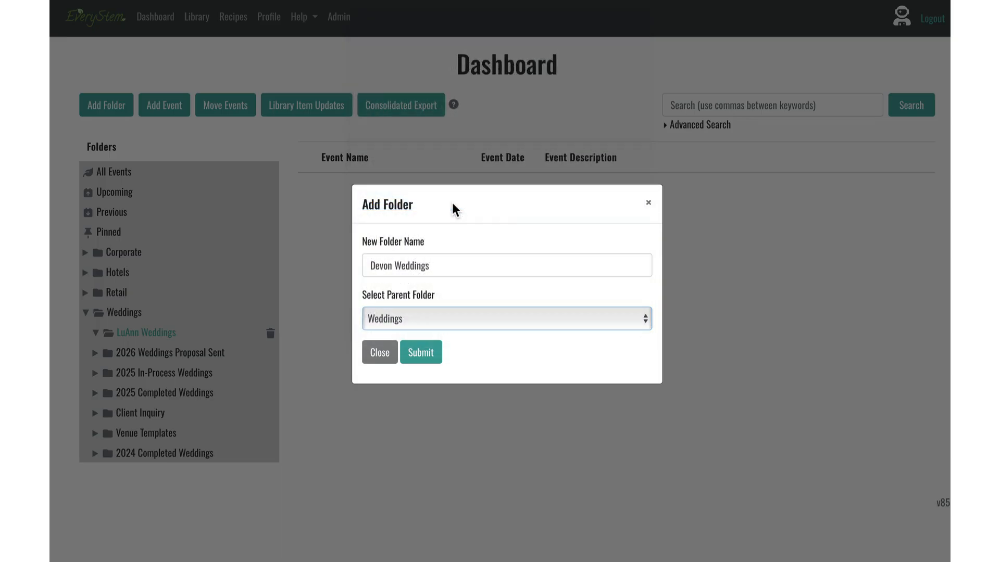
pyautogui.click(420, 358)
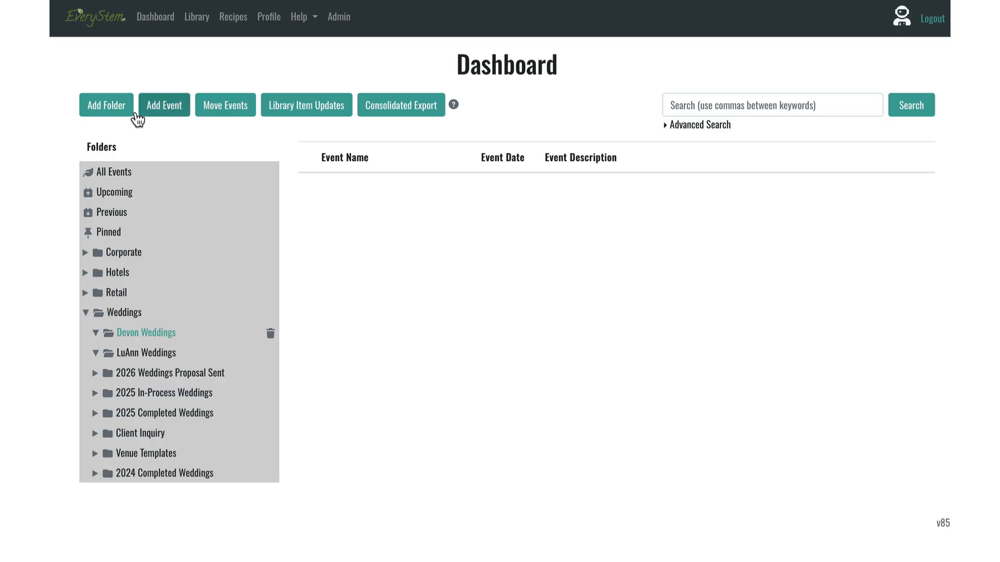
# - Add a third designer's folder, named with their first name plus "Weddings", and set Weddings as its parent folder
pyautogui.click(112, 108)
pyautogui.click(378, 266)
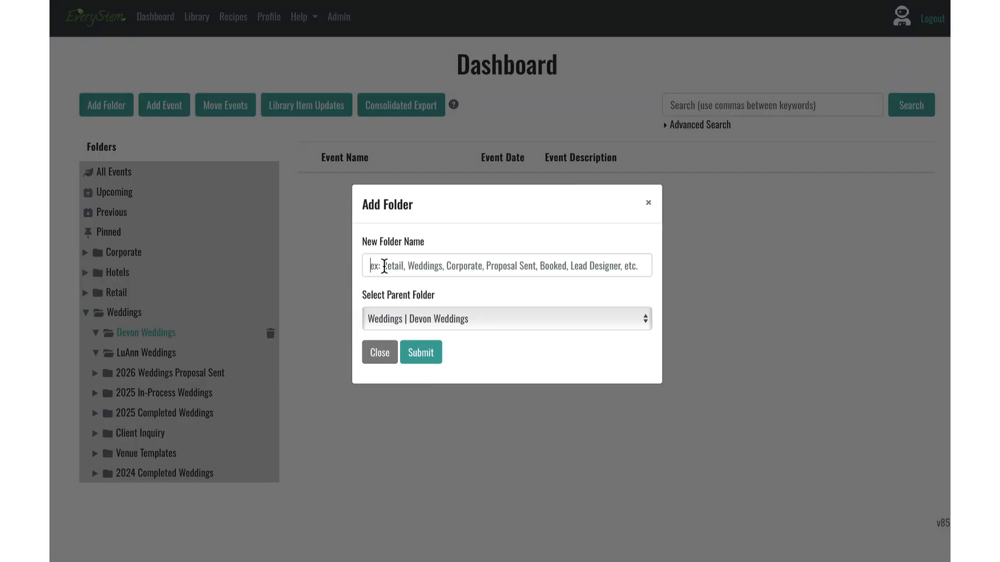
pyautogui.write('Cind')
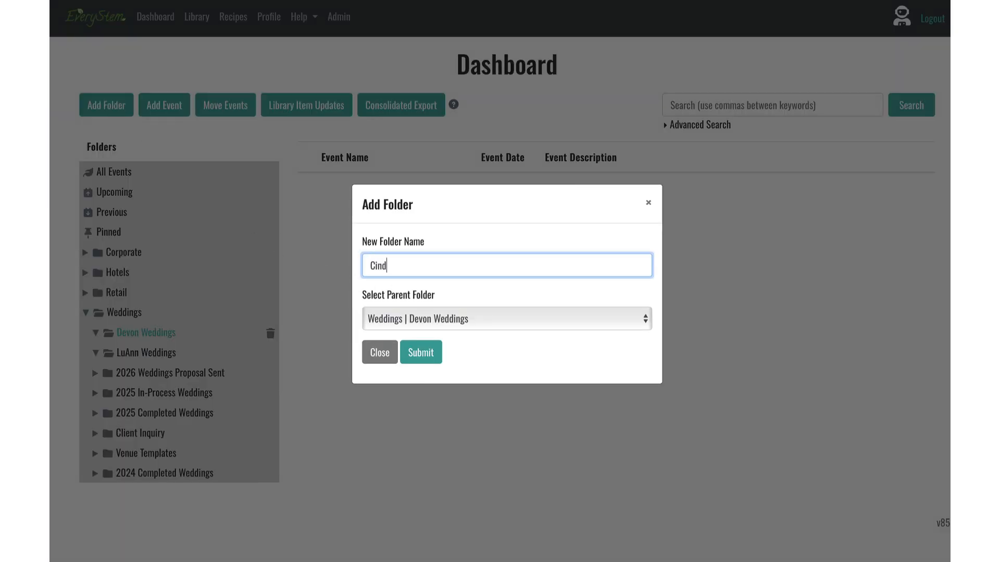
pyautogui.write('y Weddings')
pyautogui.click(642, 315)
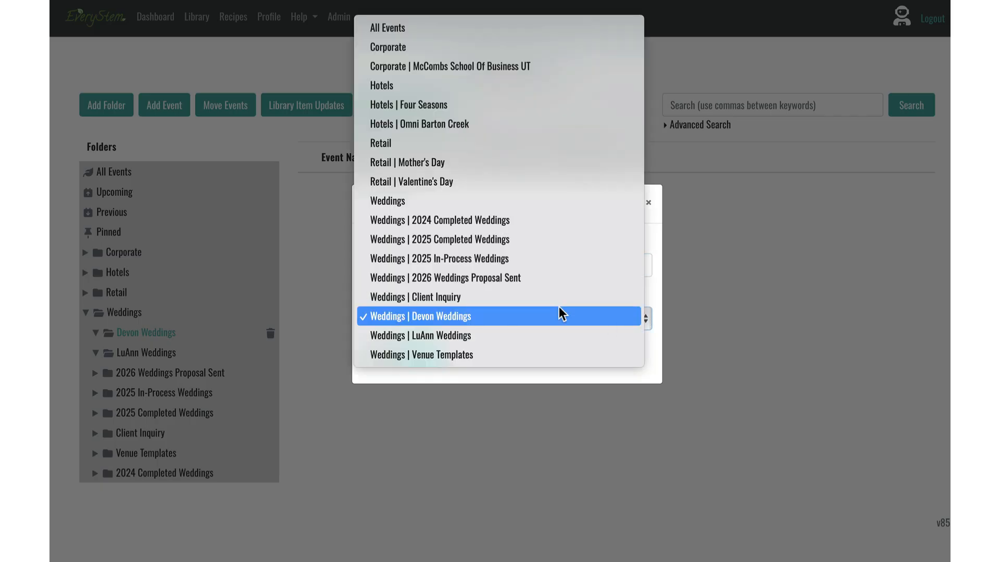
pyautogui.click(449, 201)
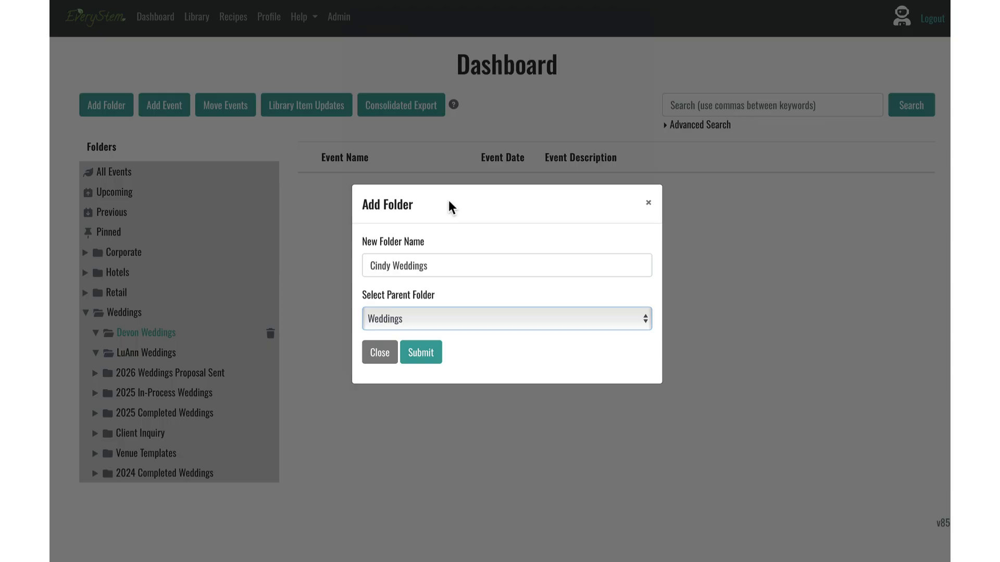
pyautogui.click(428, 354)
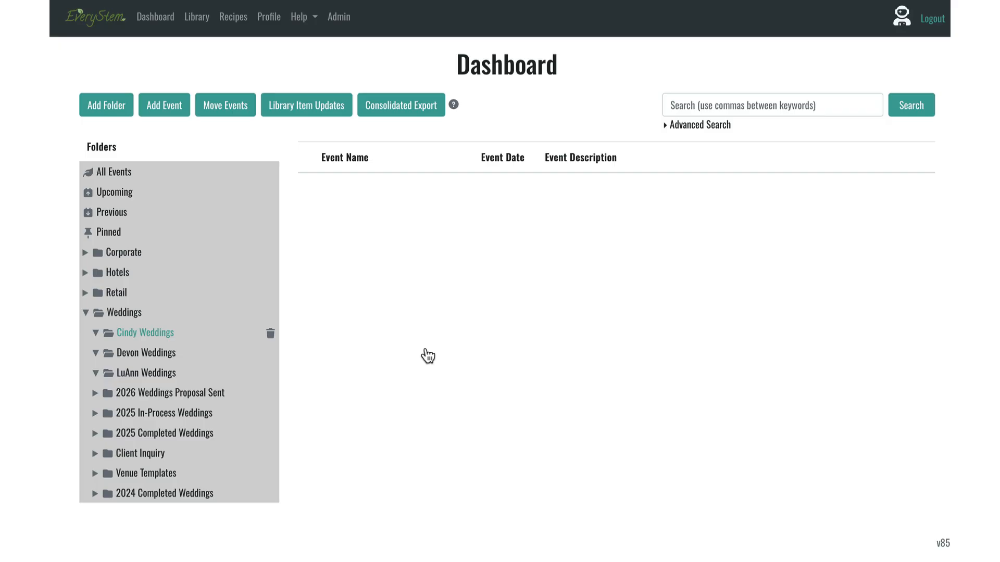
# - View the second and first designers' wedding folders, and browse the Pinned, Previous and Upcoming event lists
pyautogui.click(135, 353)
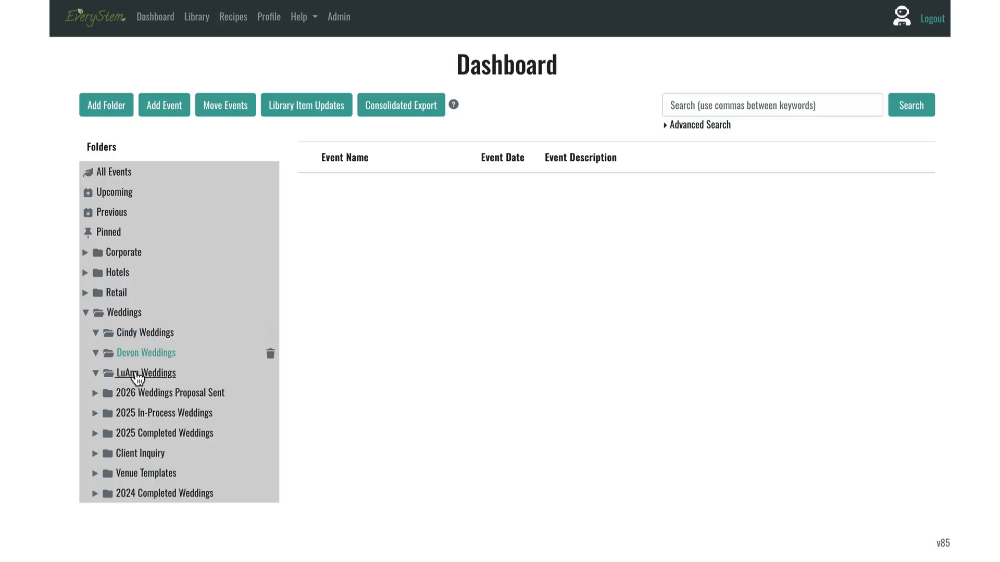
pyautogui.click(137, 377)
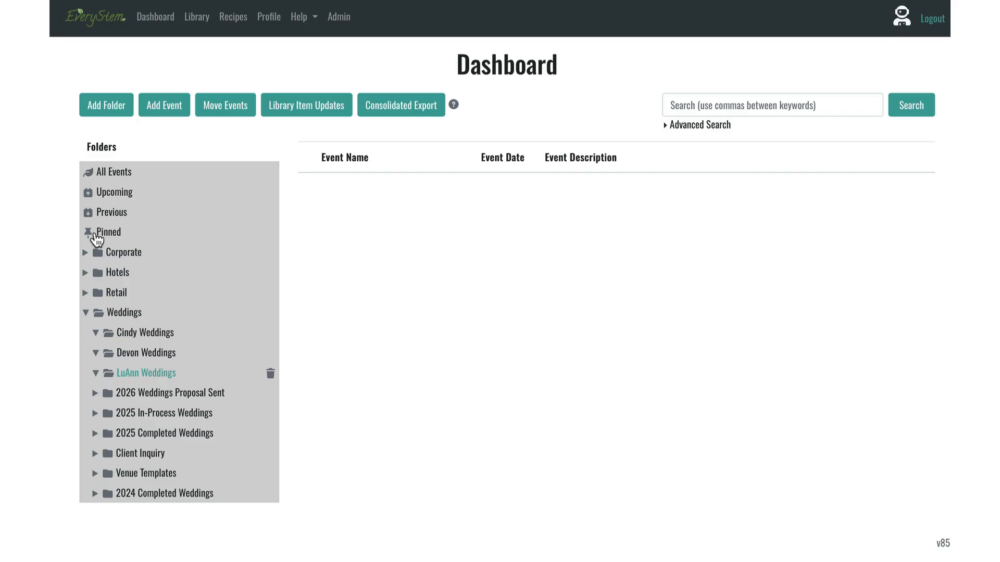
pyautogui.click(104, 230)
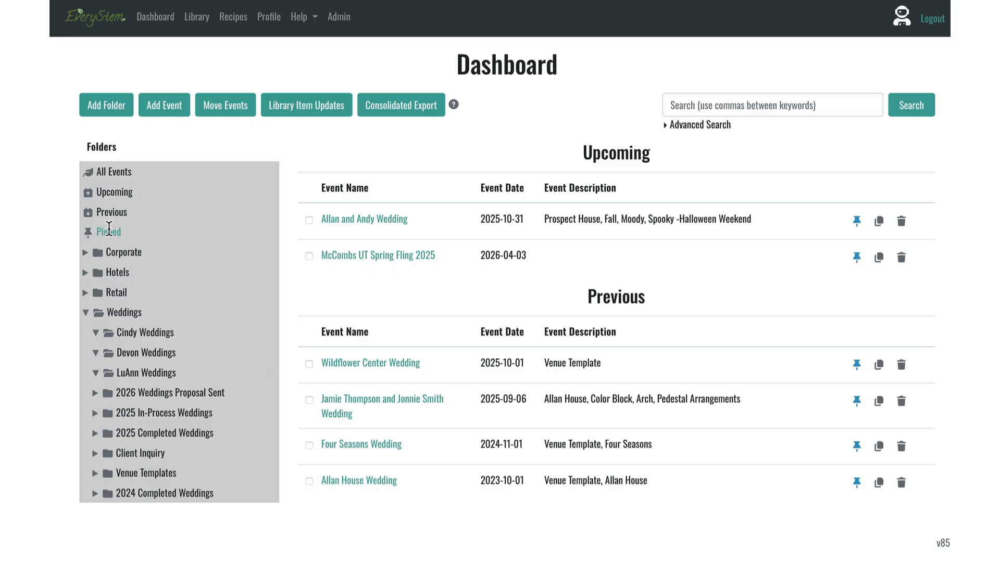
pyautogui.click(111, 213)
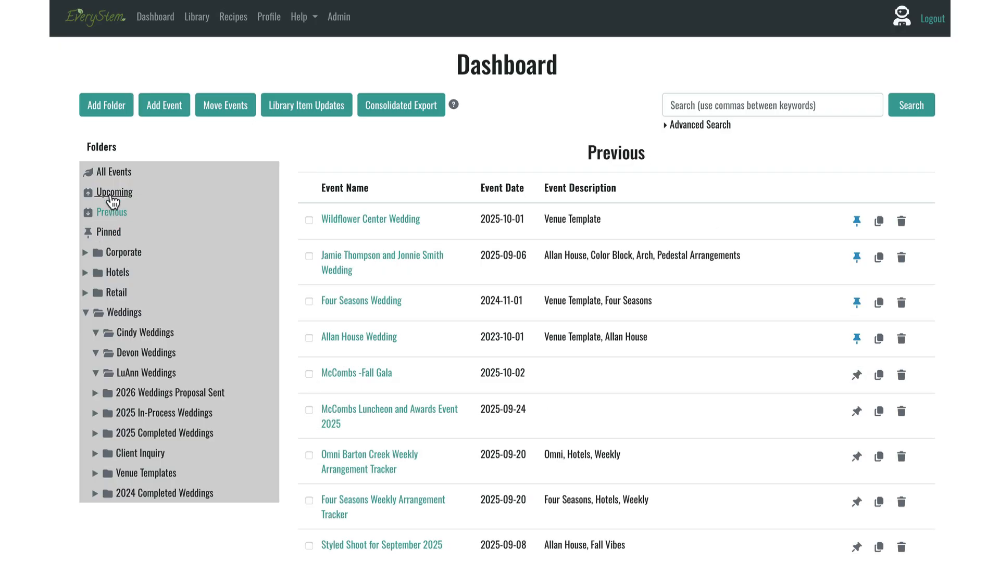
pyautogui.click(111, 191)
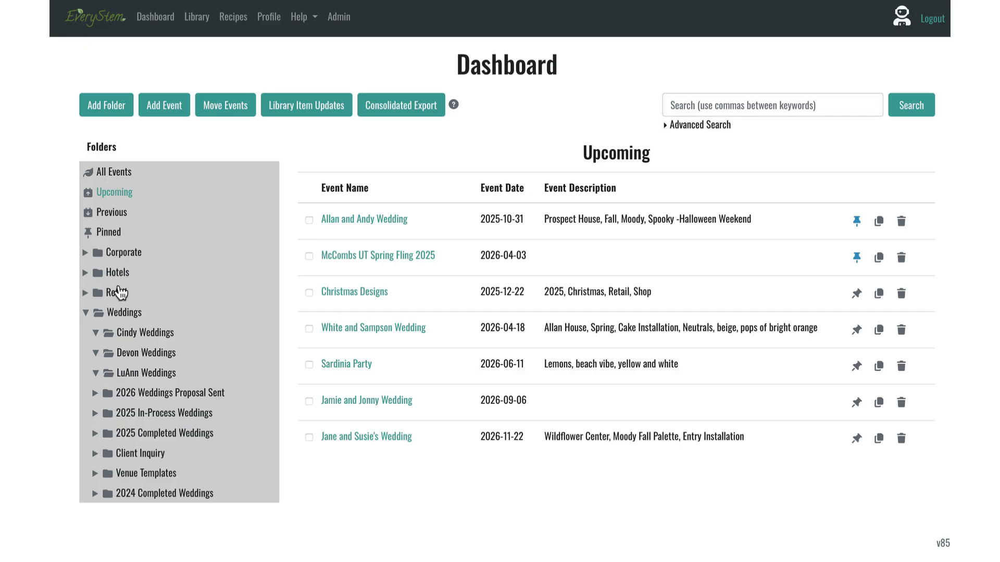
# - Expand the Retail and Corporate folders to review their subfolders
pyautogui.click(85, 293)
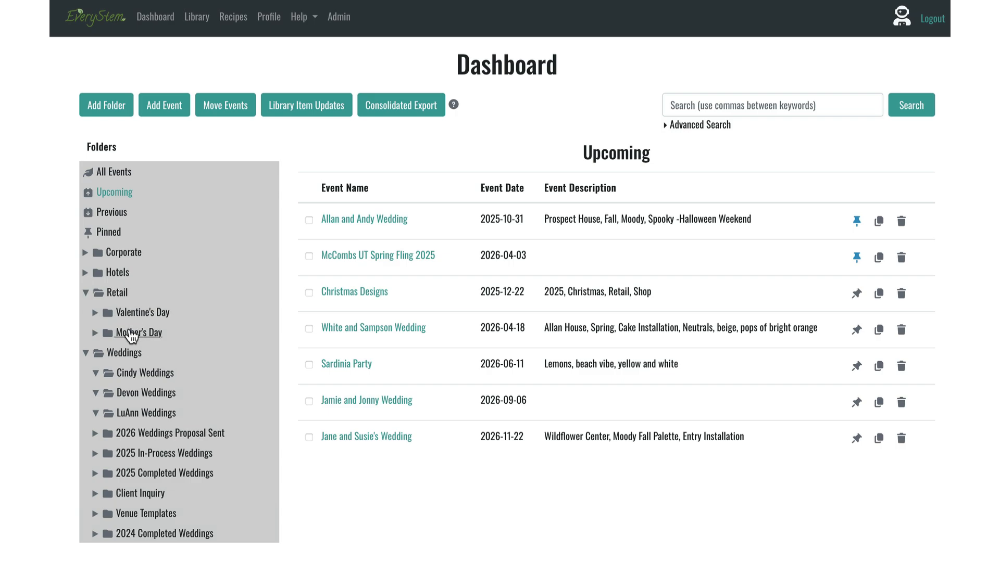
pyautogui.click(85, 252)
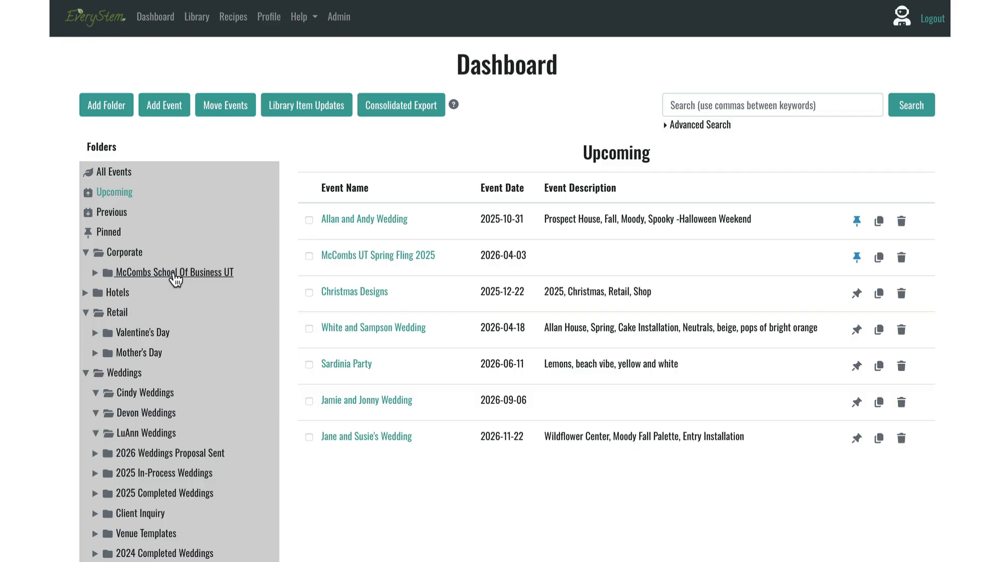
pyautogui.scroll(-1, 142, 284)
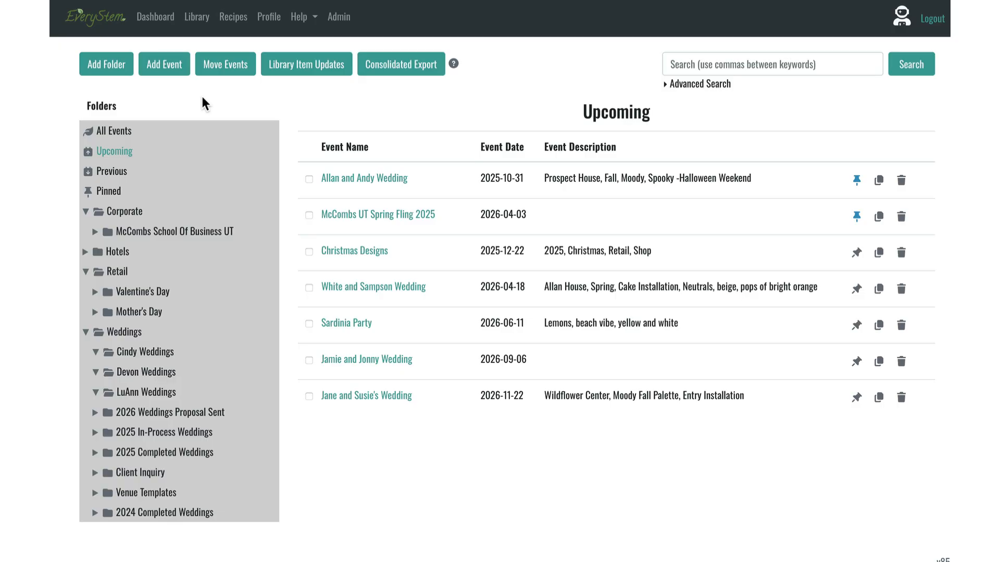
pyautogui.scroll(1, 202, 95)
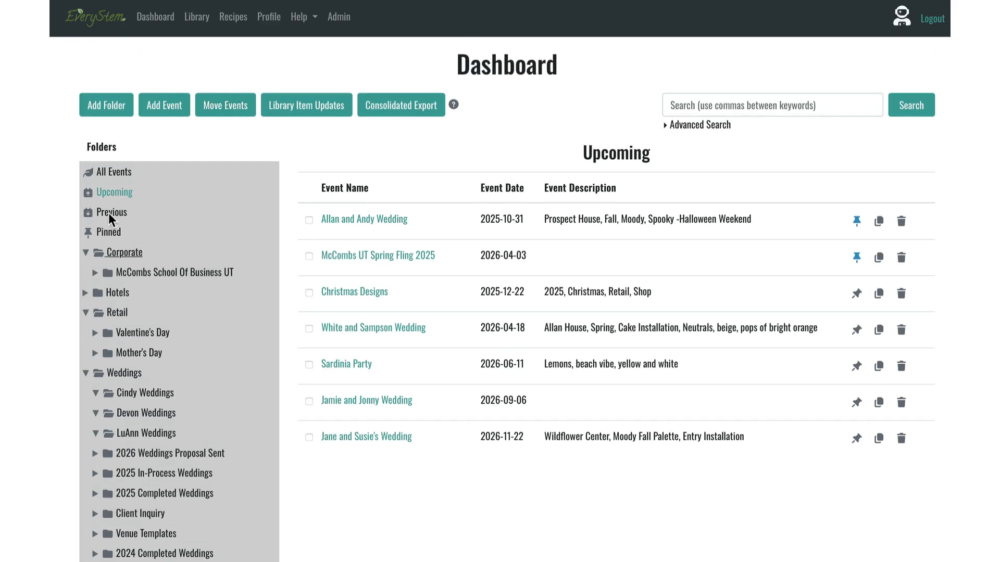
# - From All Events, move the "McCombs UT Spring Fling 2025" event into the folder Corporate | McCombs School Of Business UT
pyautogui.click(123, 175)
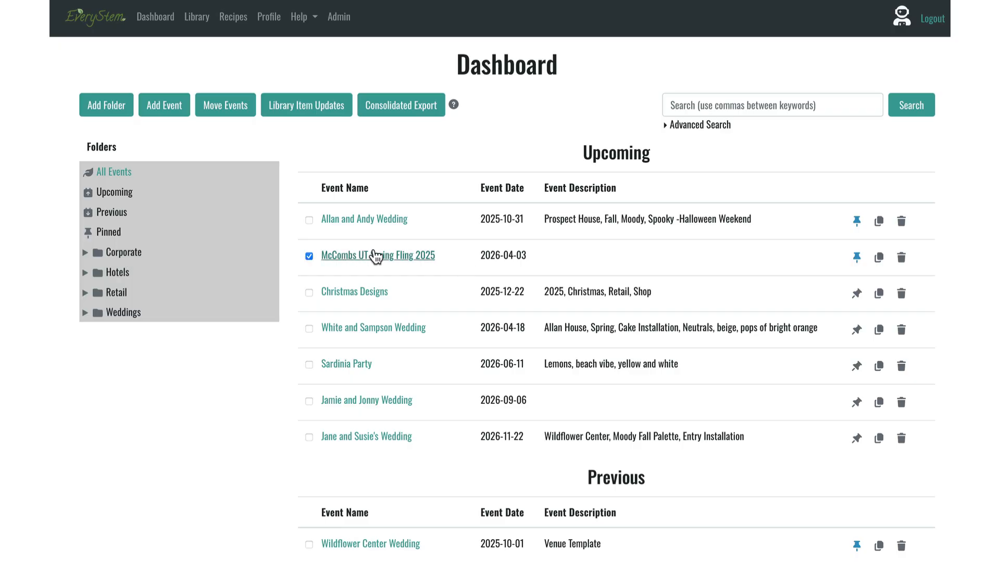
pyautogui.click(225, 107)
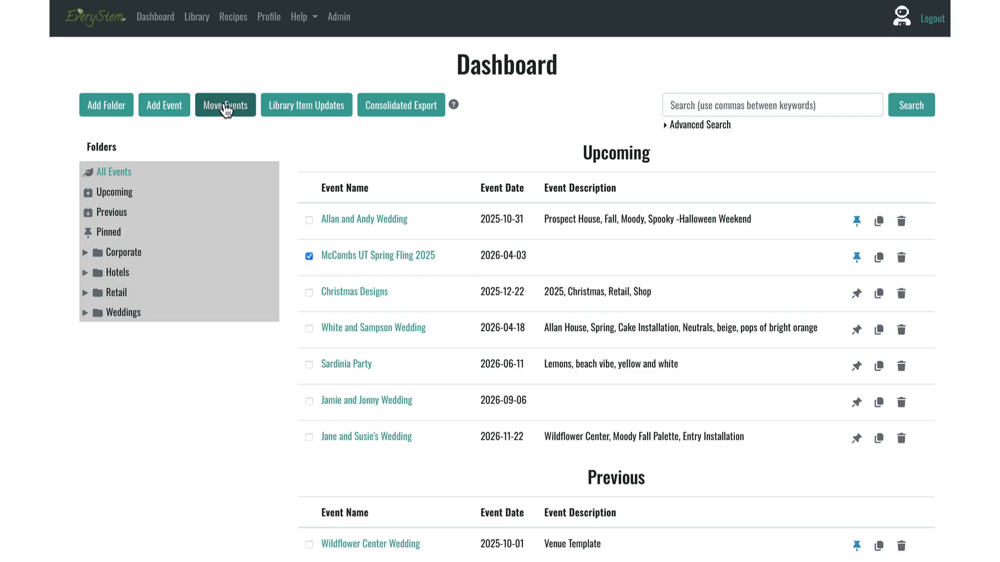
pyautogui.click(309, 256)
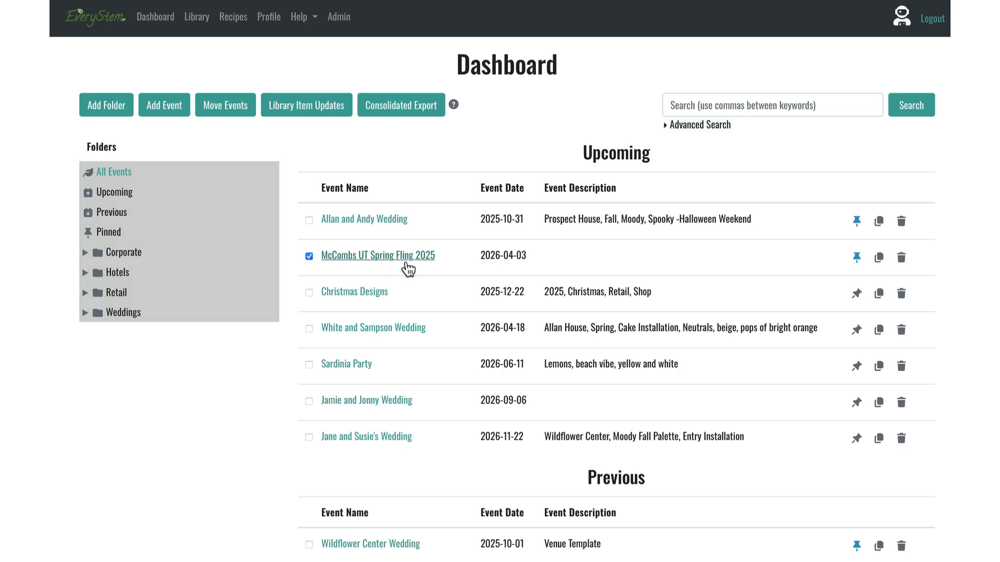
pyautogui.click(226, 108)
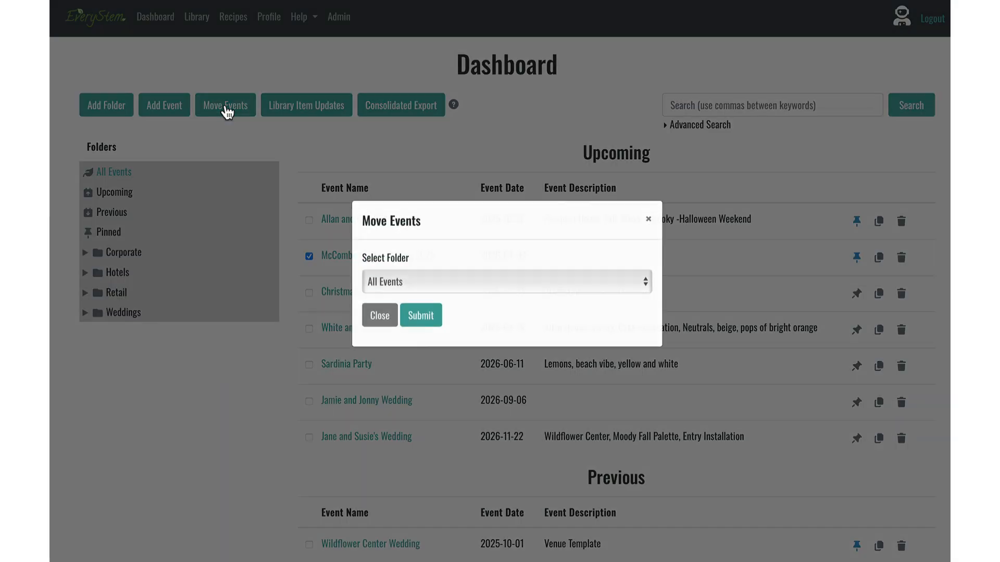
pyautogui.click(646, 292)
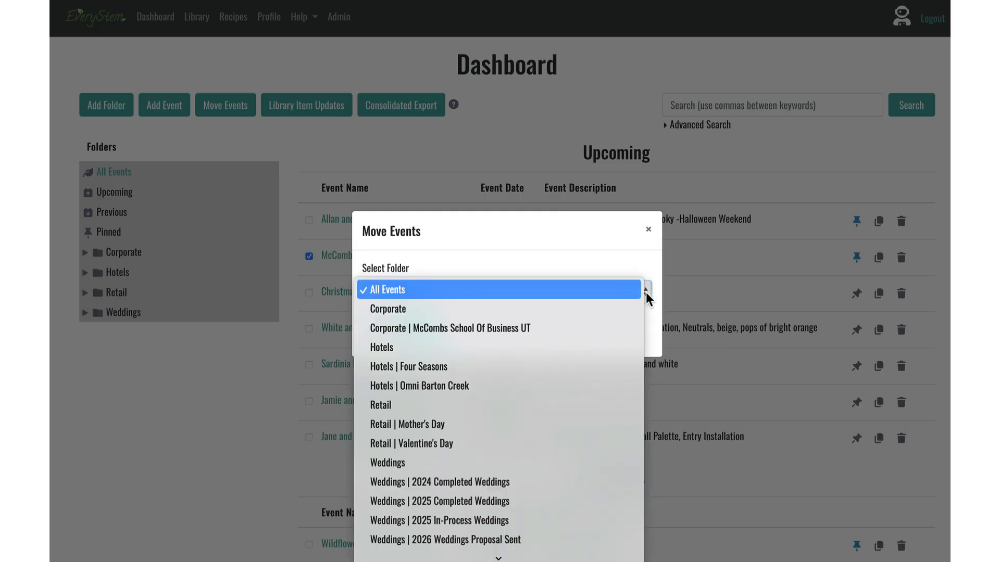
pyautogui.click(565, 326)
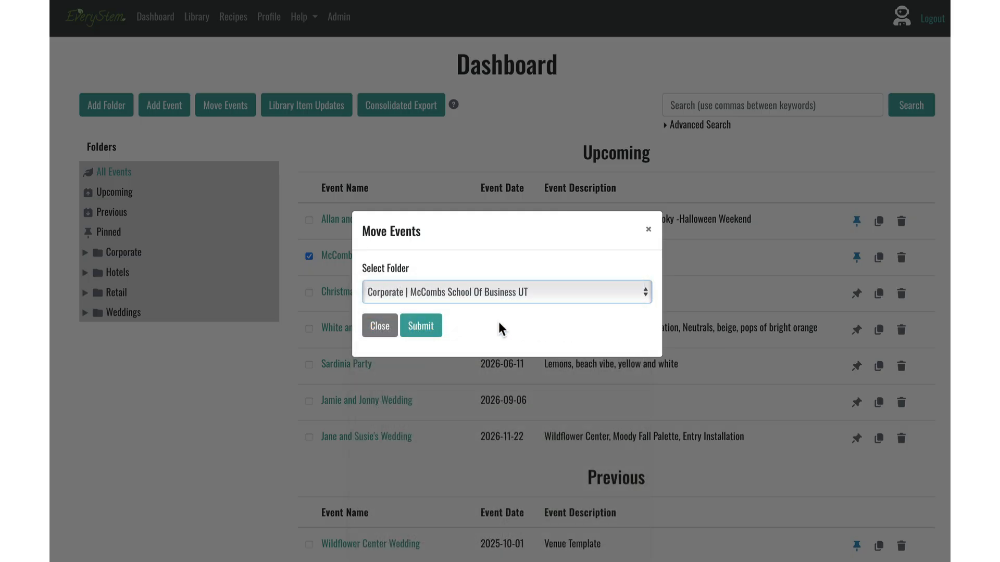
pyautogui.click(424, 331)
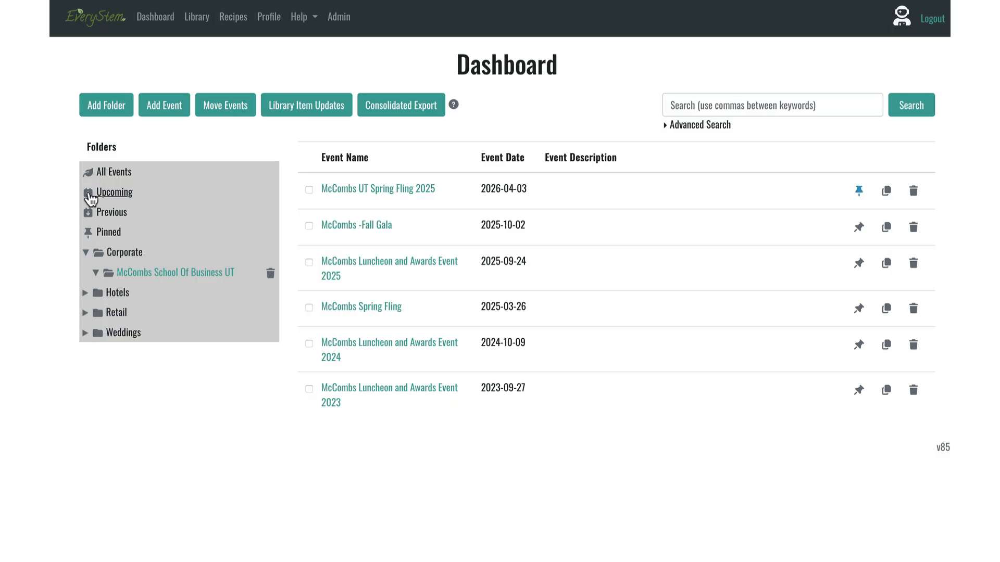
# - Start a new folder and choose Retail | Valentine's Day as its parent folder
pyautogui.click(101, 107)
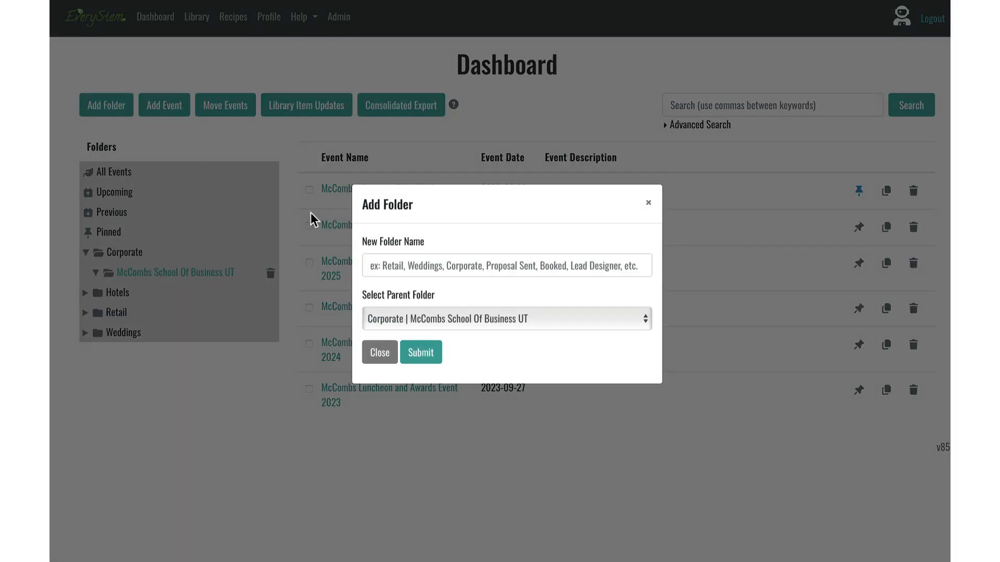
pyautogui.click(384, 266)
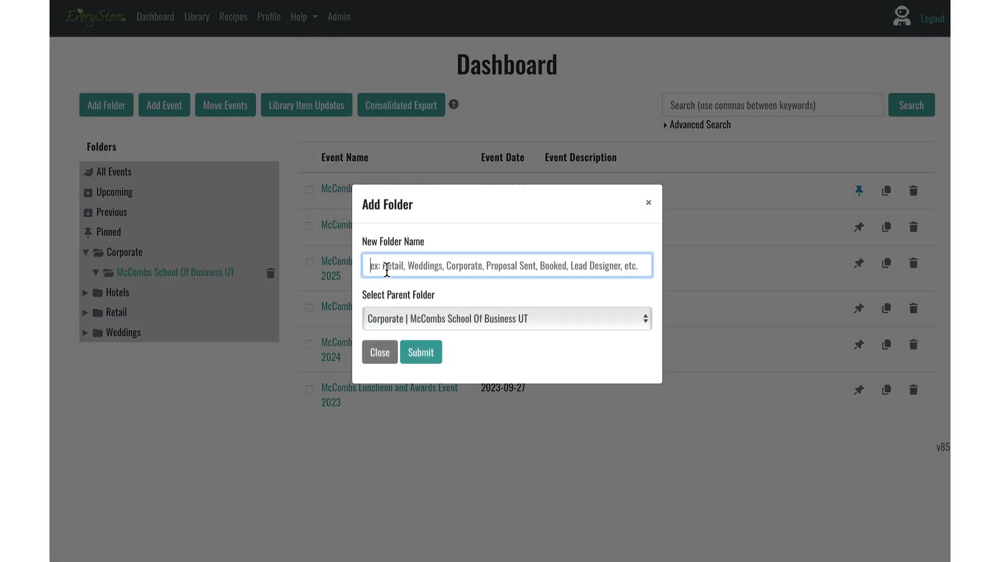
pyautogui.click(645, 319)
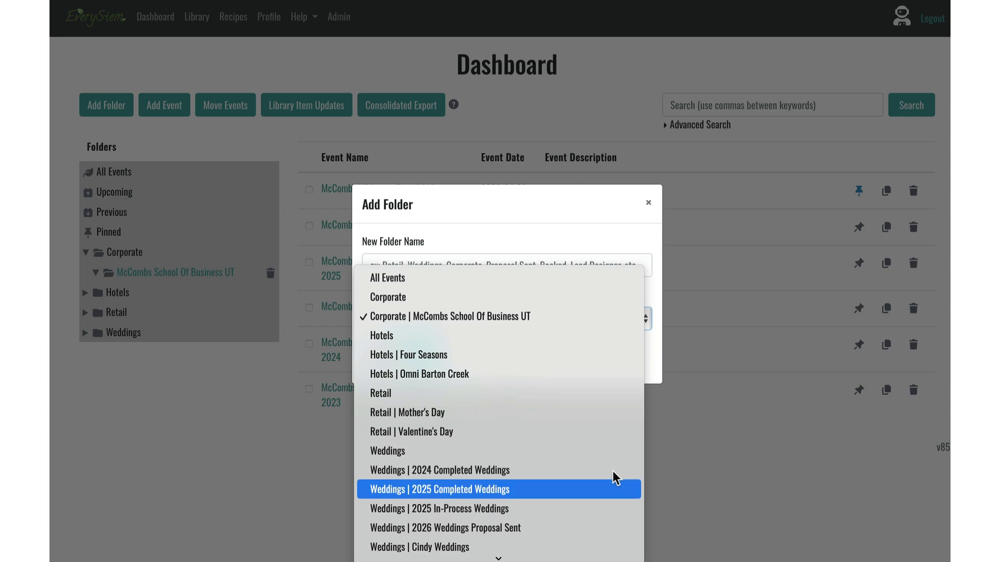
pyautogui.click(603, 317)
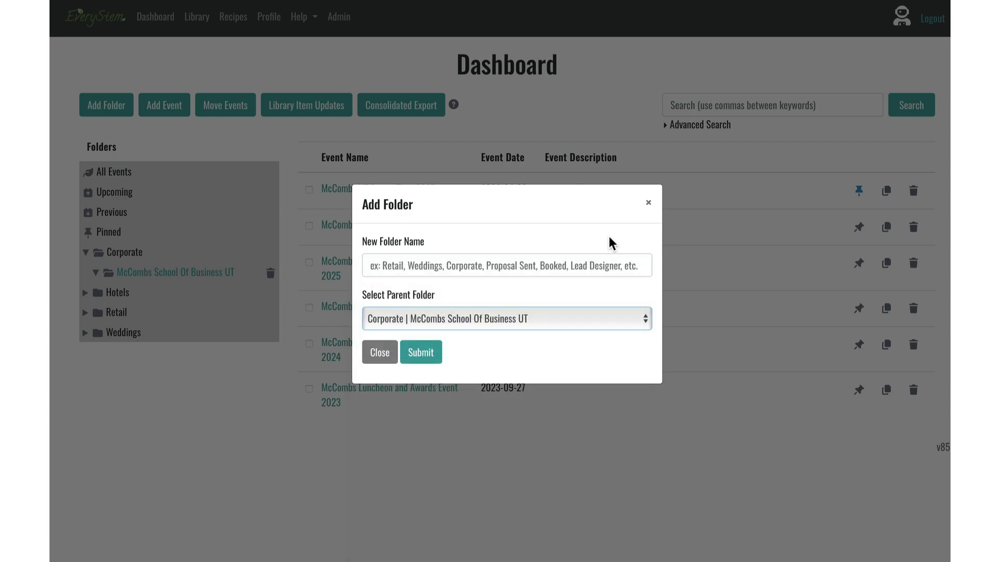
pyautogui.click(642, 318)
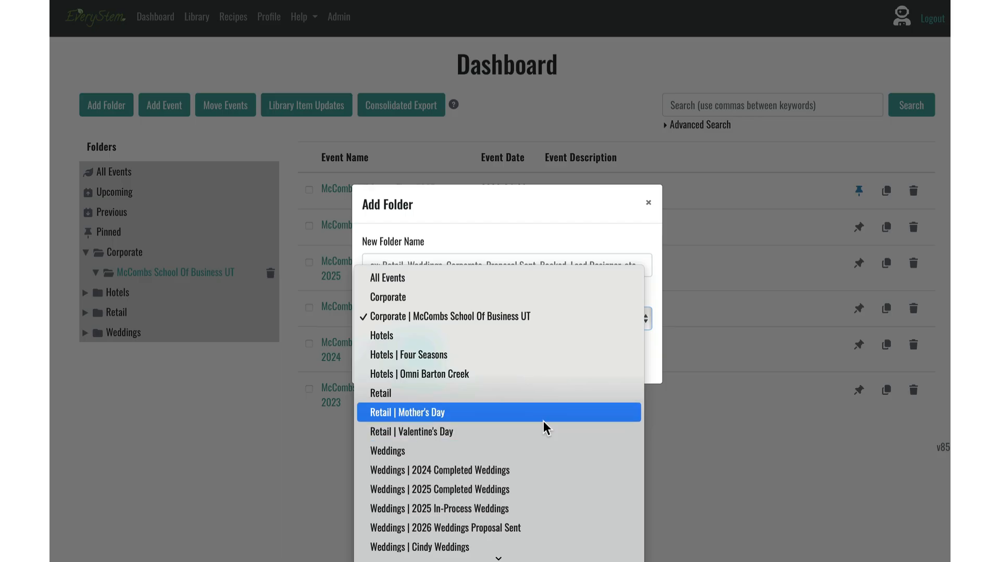
pyautogui.click(541, 426)
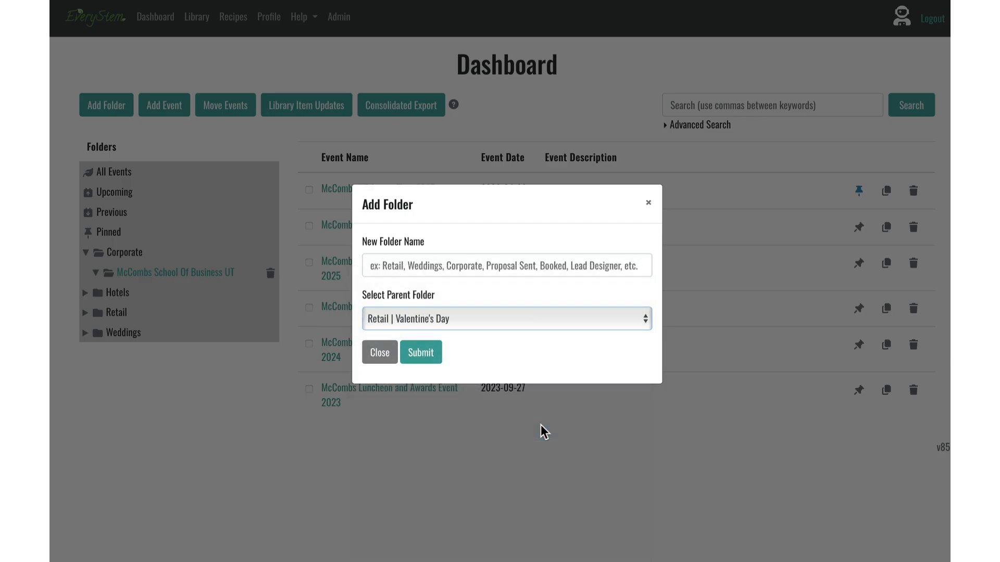
# - Name the new folder "Custom Valentine's Day Events" and submit it
pyautogui.click(378, 265)
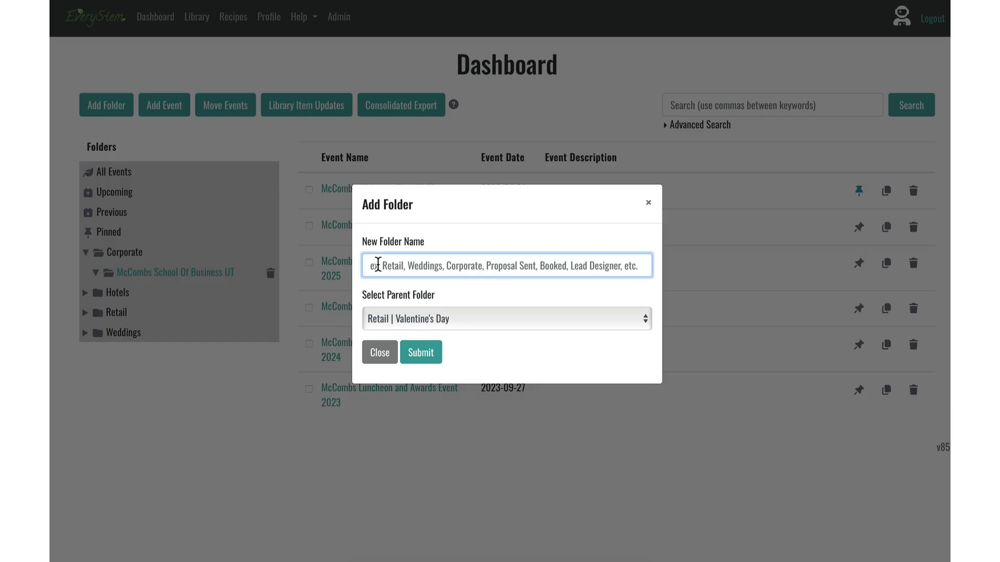
pyautogui.write("Custom Valentine's")
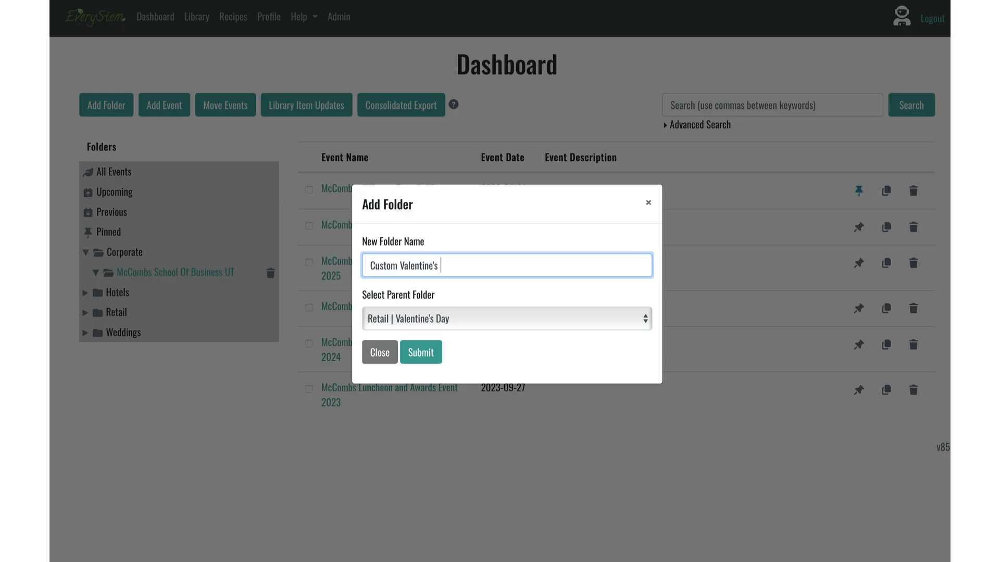
pyautogui.write(' Day event')
pyautogui.press('BackSpace')
pyautogui.press('BackSpace')
pyautogui.press('BackSpace')
pyautogui.press('BackSpace')
pyautogui.press('BackSpace')
pyautogui.write('eve')
pyautogui.press('BackSpace')
pyautogui.press('BackSpace')
pyautogui.press('BackSpace')
pyautogui.write('Events')
pyautogui.click(422, 354)
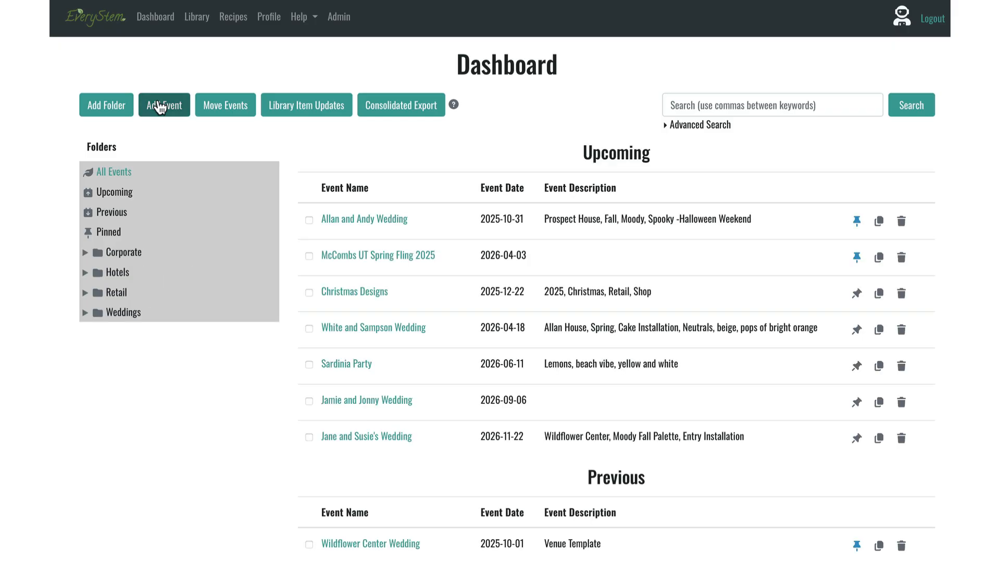
# - Review the name, description and folder fields of the new event form, and close it without adding an event
pyautogui.click(160, 106)
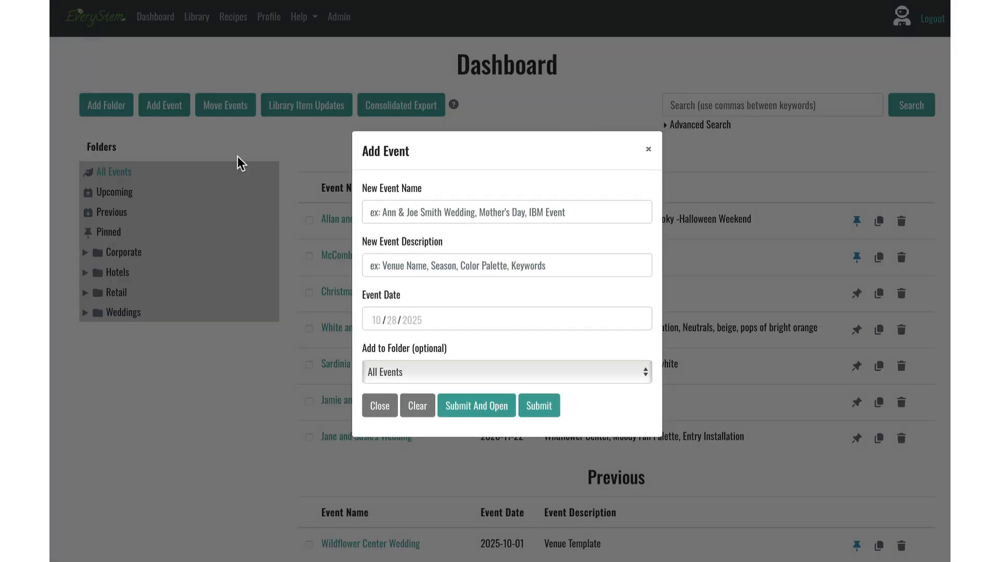
pyautogui.click(375, 210)
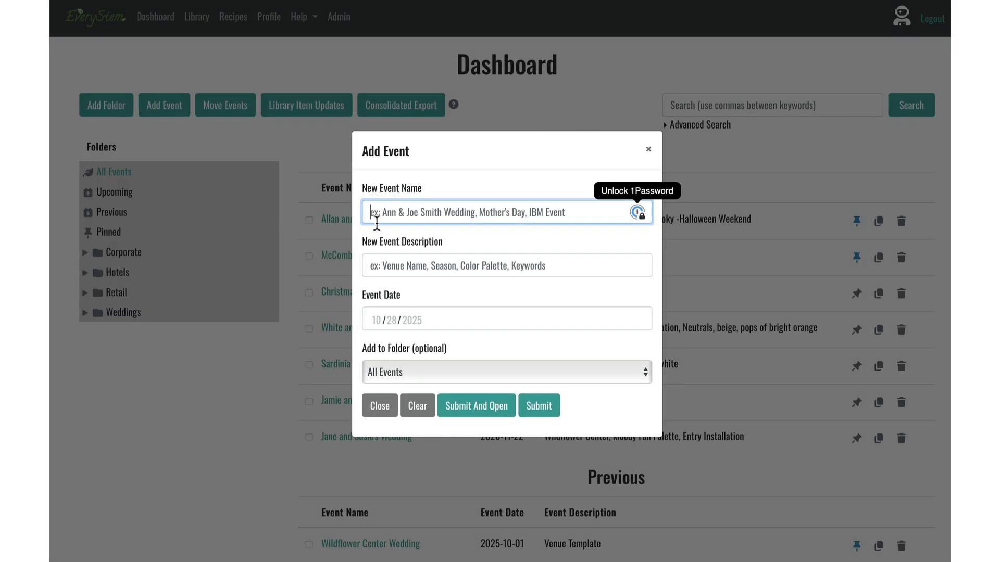
pyautogui.click(382, 267)
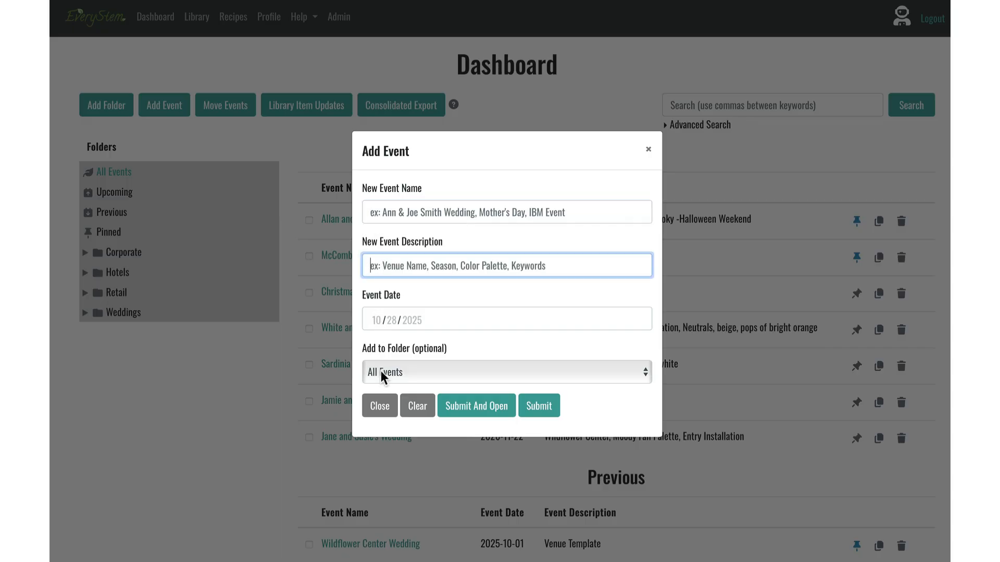
pyautogui.click(644, 370)
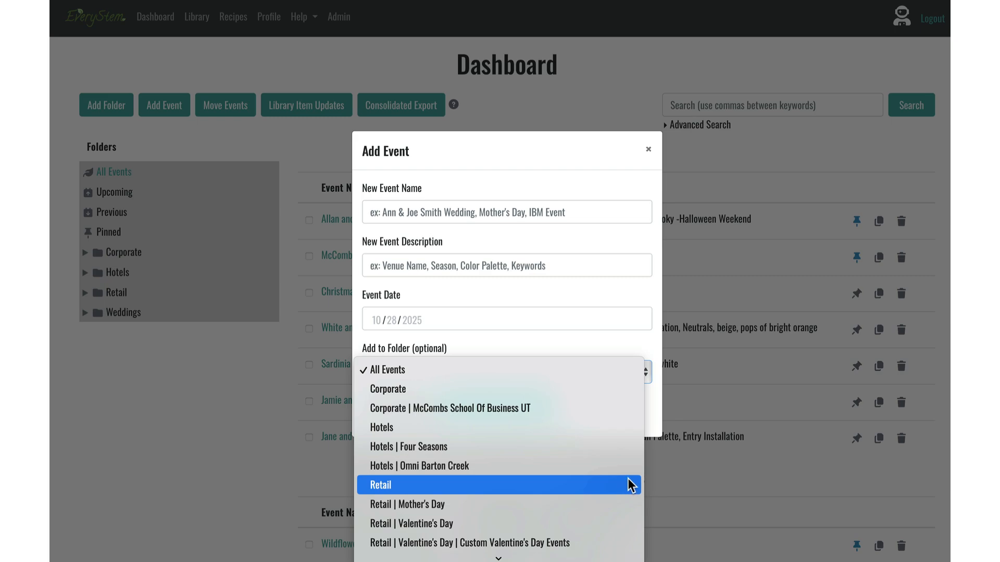
pyautogui.click(605, 338)
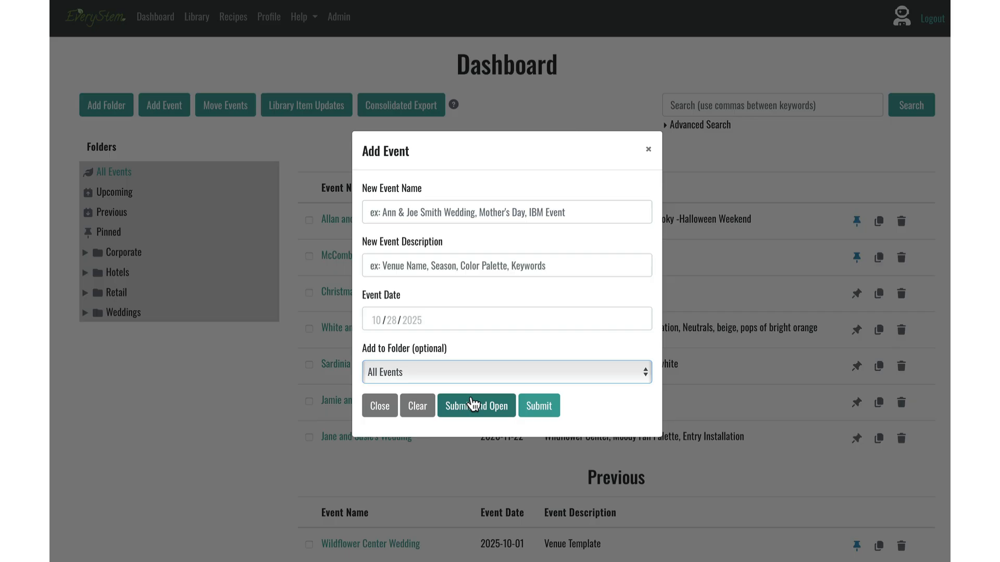
pyautogui.click(649, 149)
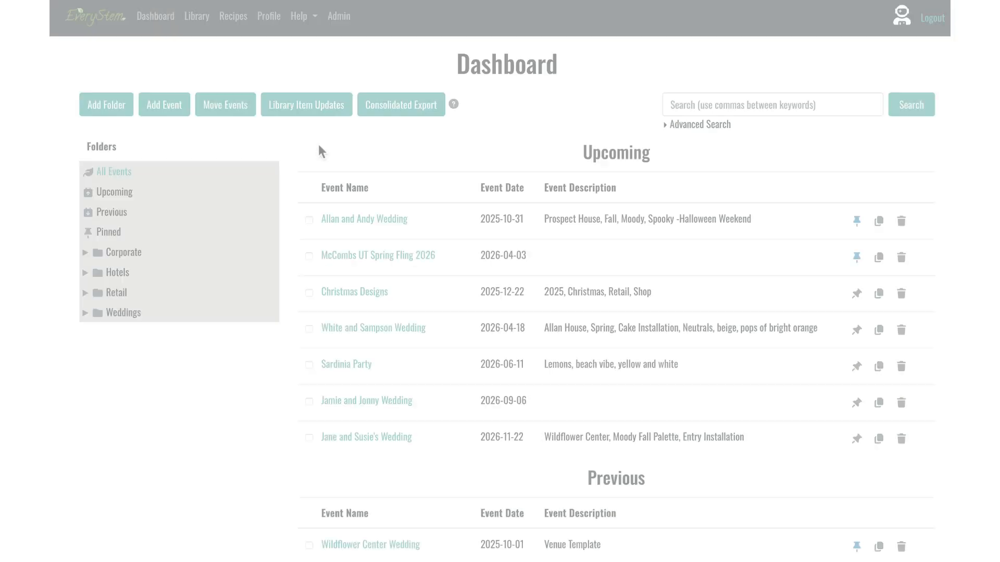
# - Open the "McCombs UT Spring Fling 2026" event and check the Folder Name in its event details
pyautogui.click(346, 258)
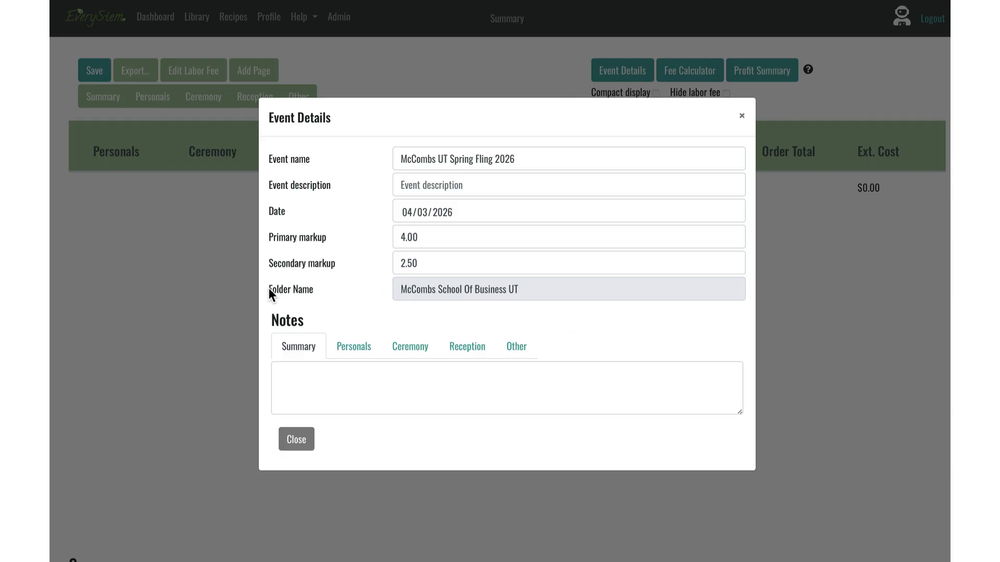
pyautogui.moveTo(269, 289); pyautogui.dragTo(349, 287)
pyautogui.click(434, 287)
pyautogui.click(742, 116)
pyautogui.click(626, 70)
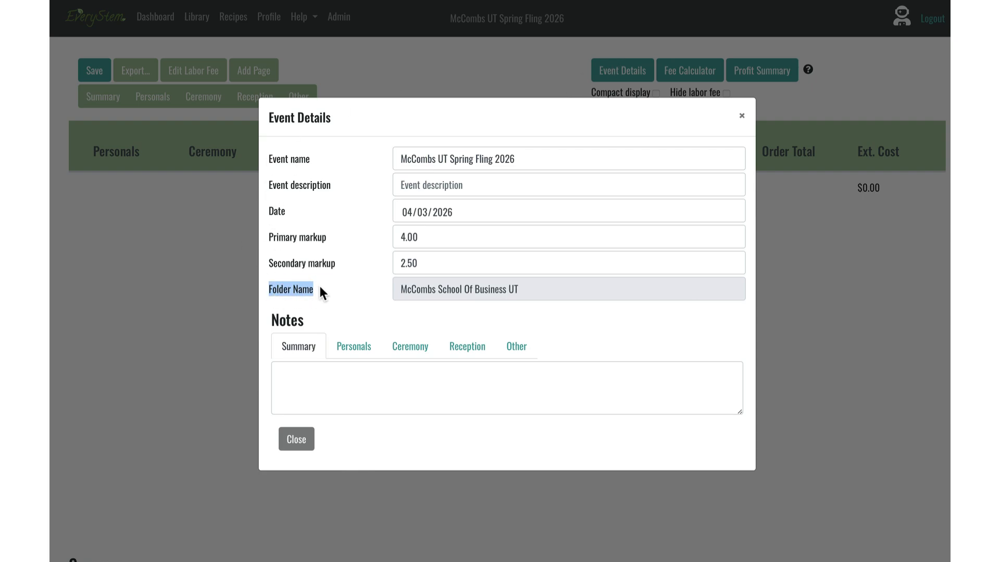
pyautogui.click(421, 292)
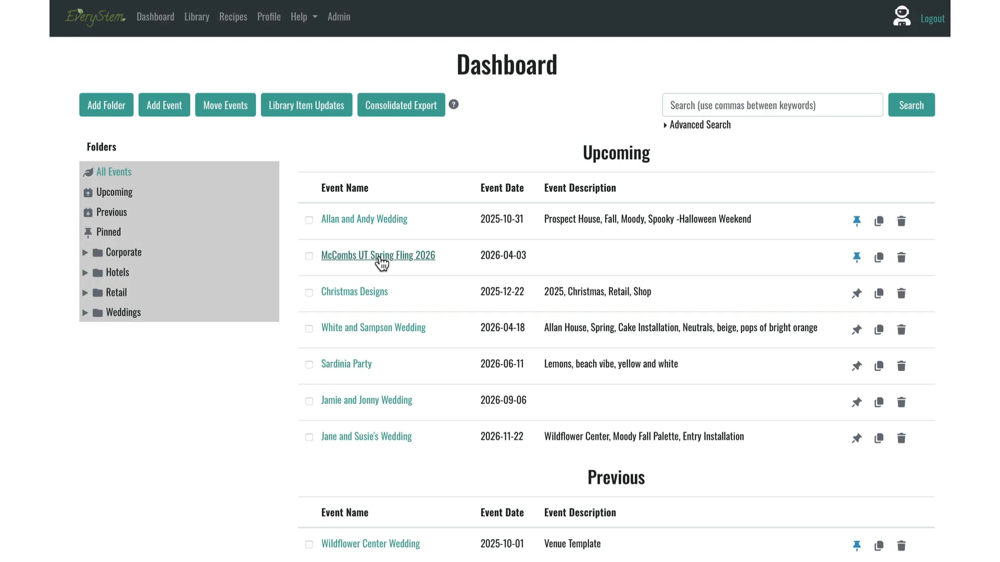
# - Select the "McCombs UT Spring Fling 2026" event in All Events and open the destination folder list for moving it
pyautogui.click(308, 256)
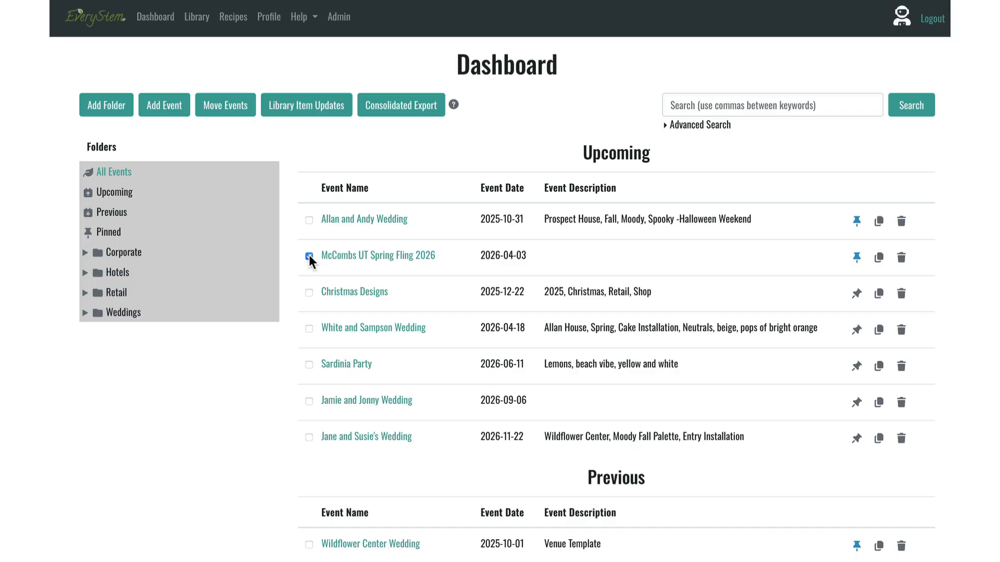
pyautogui.click(226, 104)
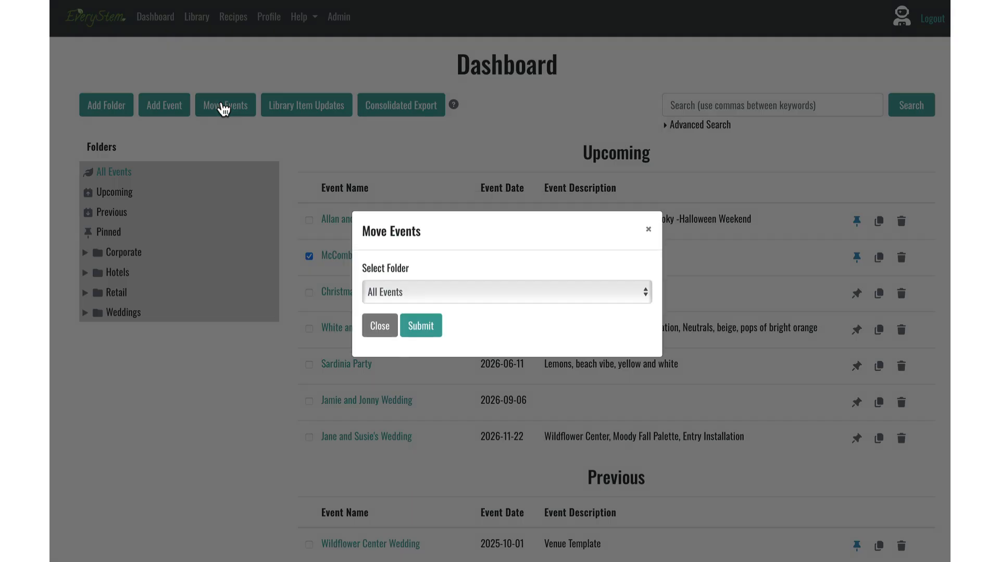
pyautogui.click(645, 292)
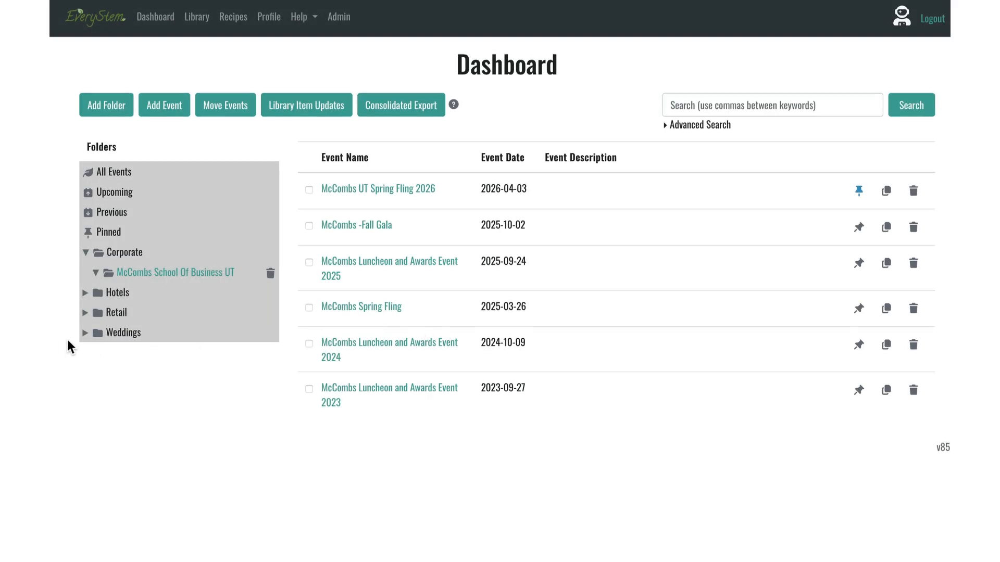
# - Expand the Weddings folder to review its subfolders, and try out the selection of the two most recent McCombs events
pyautogui.click(84, 335)
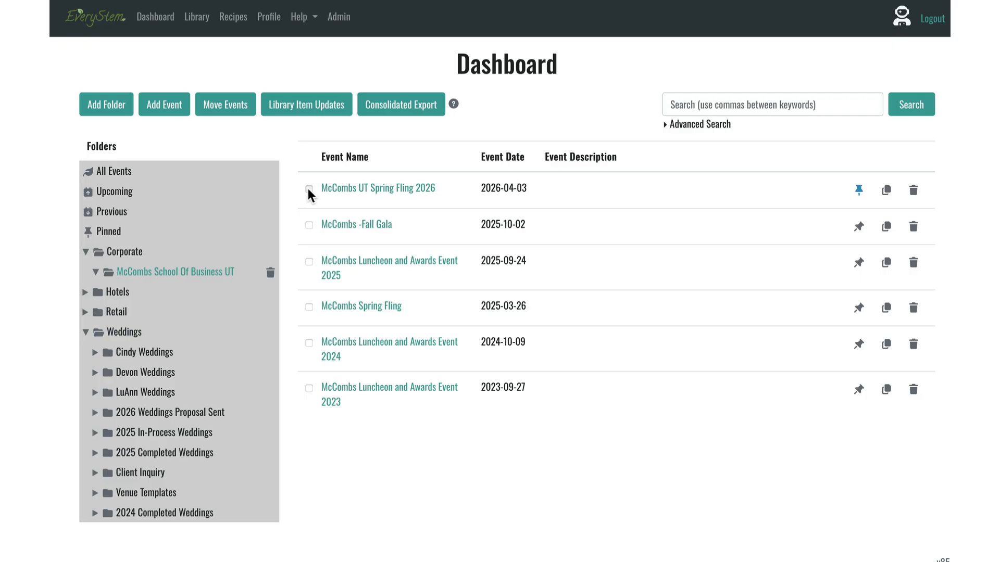
pyautogui.click(309, 225)
pyautogui.click(309, 189)
pyautogui.click(308, 224)
# - Delete the McCombs School Of Business UT folder under Corporate
pyautogui.click(269, 273)
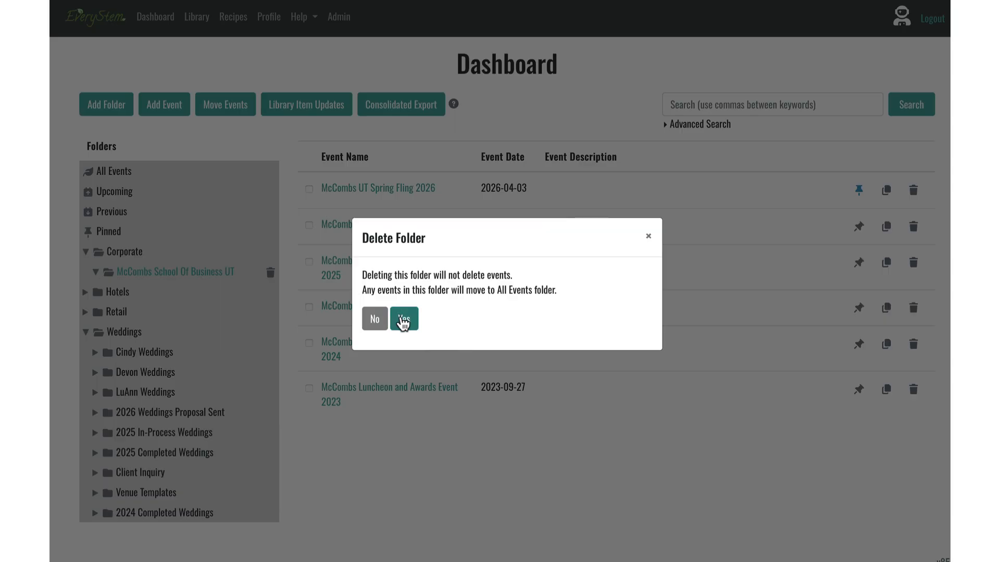
pyautogui.click(402, 319)
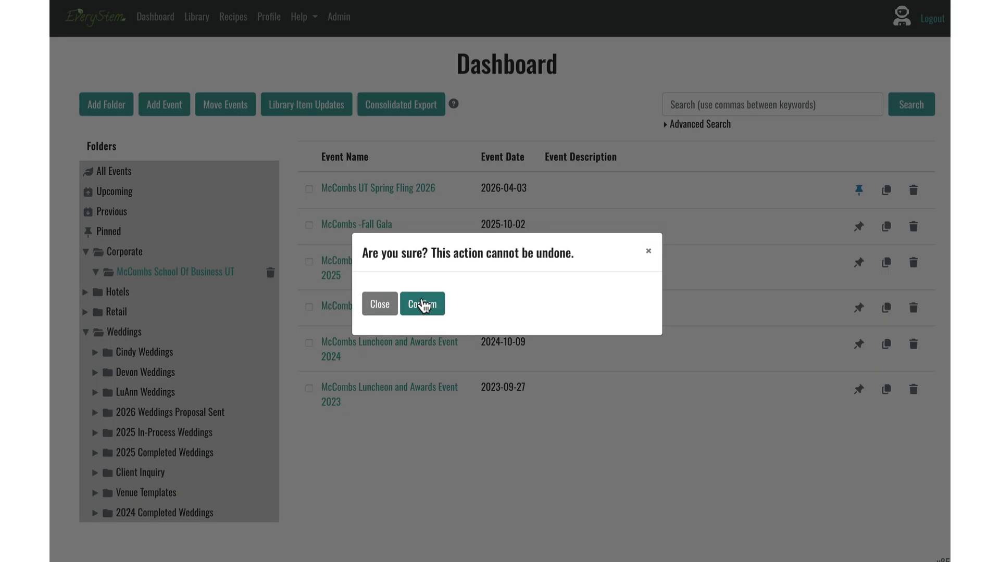
pyautogui.click(418, 302)
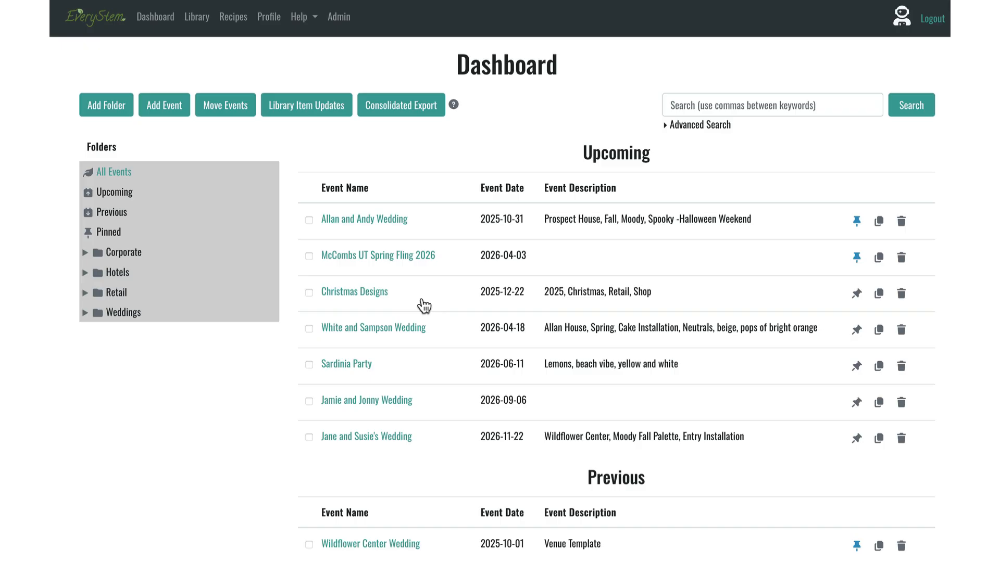
# - Search all events for "McCombs"
pyautogui.click(689, 103)
pyautogui.write('Mc')
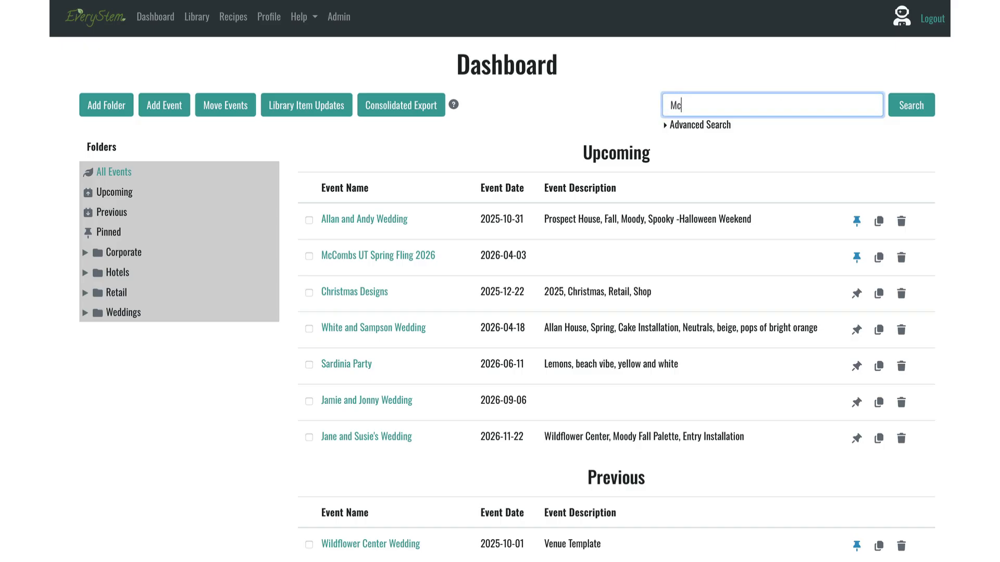
pyautogui.write('Combs')
pyautogui.press('Return')
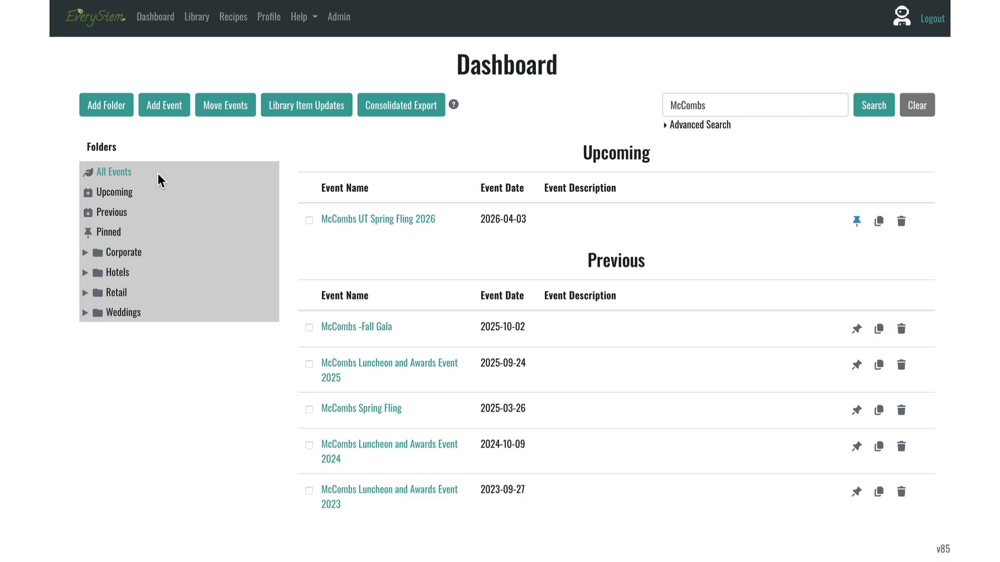
# - Call up the deletion of the "McCombs UT Spring Fling 2026" event, cancel it, and clear the event search
pyautogui.click(903, 225)
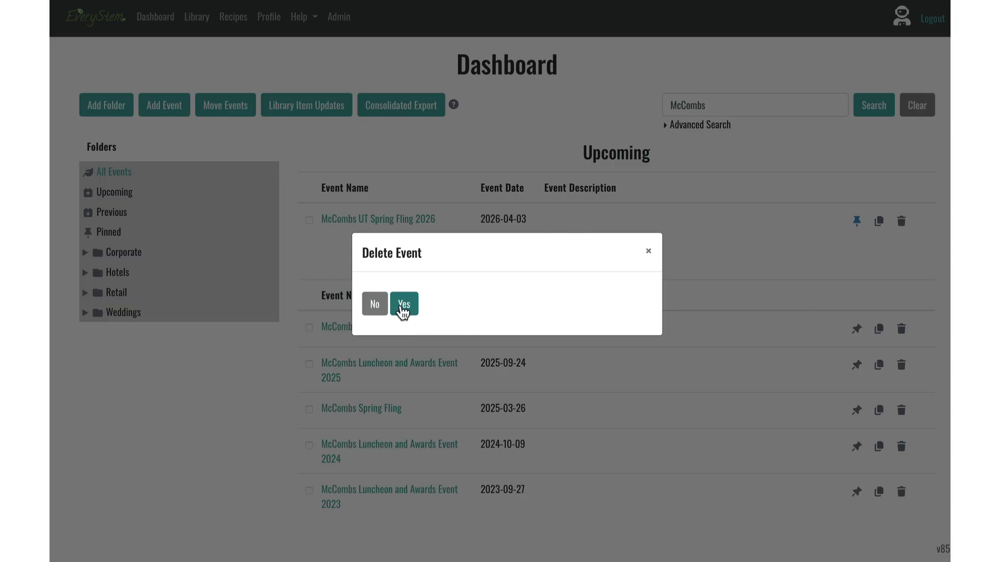
pyautogui.click(647, 252)
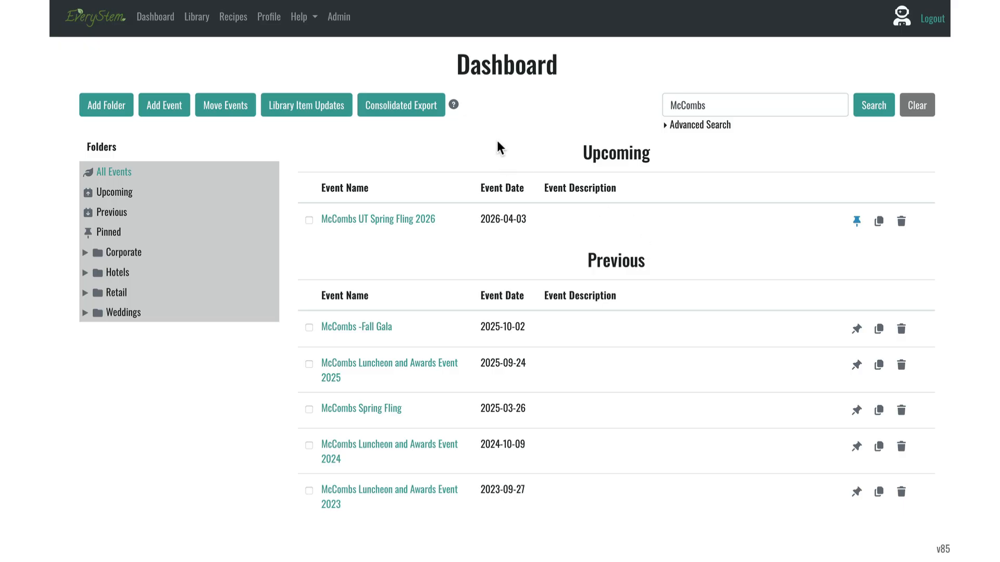
pyautogui.click(921, 106)
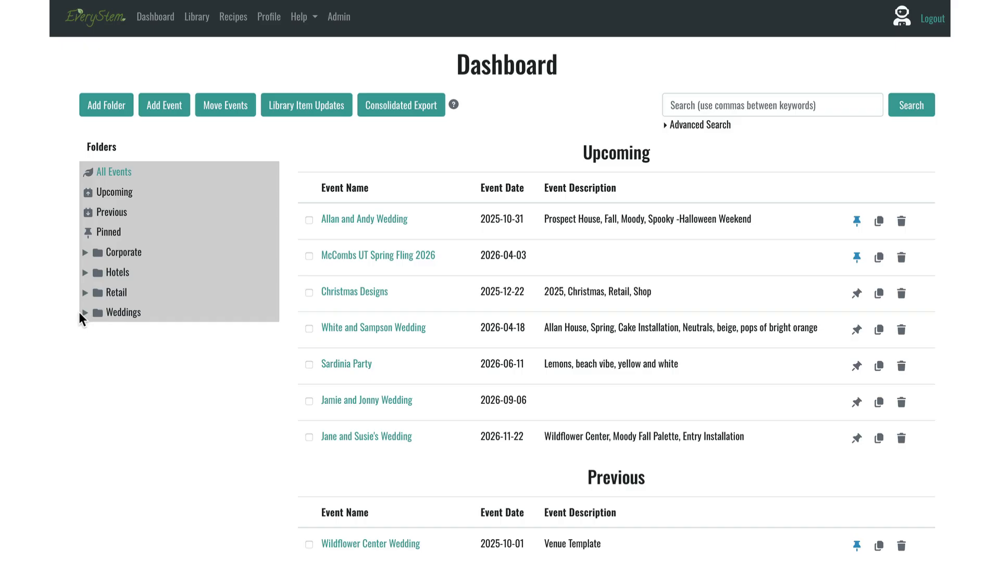
# - Select all three events in Weddings | 2024 Completed Weddings and review the destination folders for moving them without choosing one
pyautogui.click(84, 313)
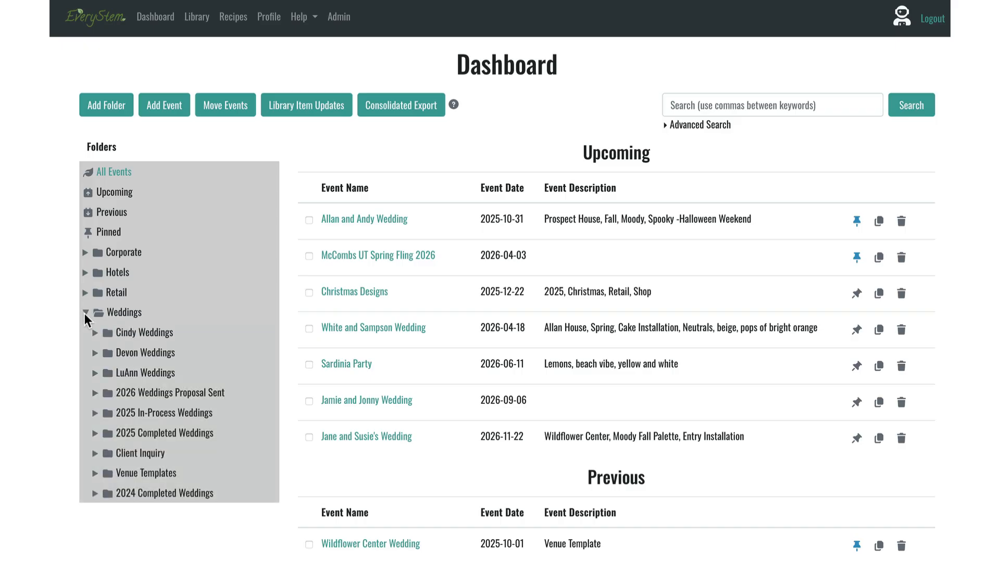
pyautogui.click(147, 495)
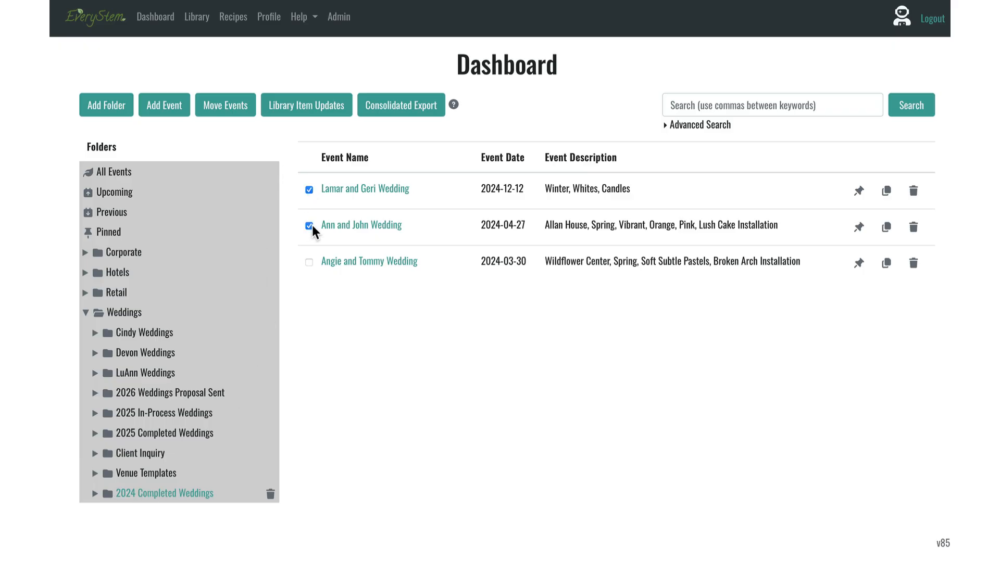
pyautogui.click(309, 262)
pyautogui.click(217, 108)
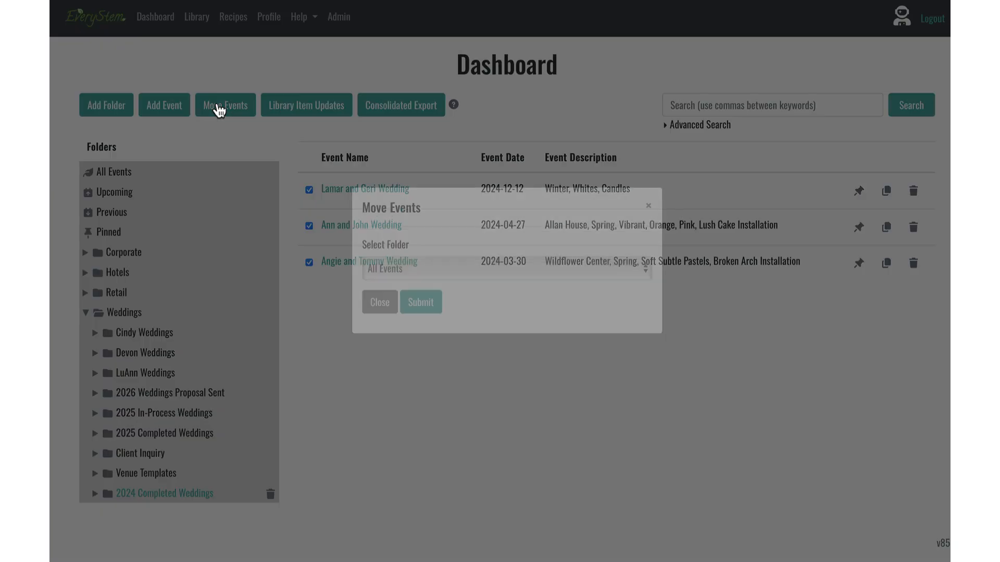
pyautogui.click(646, 293)
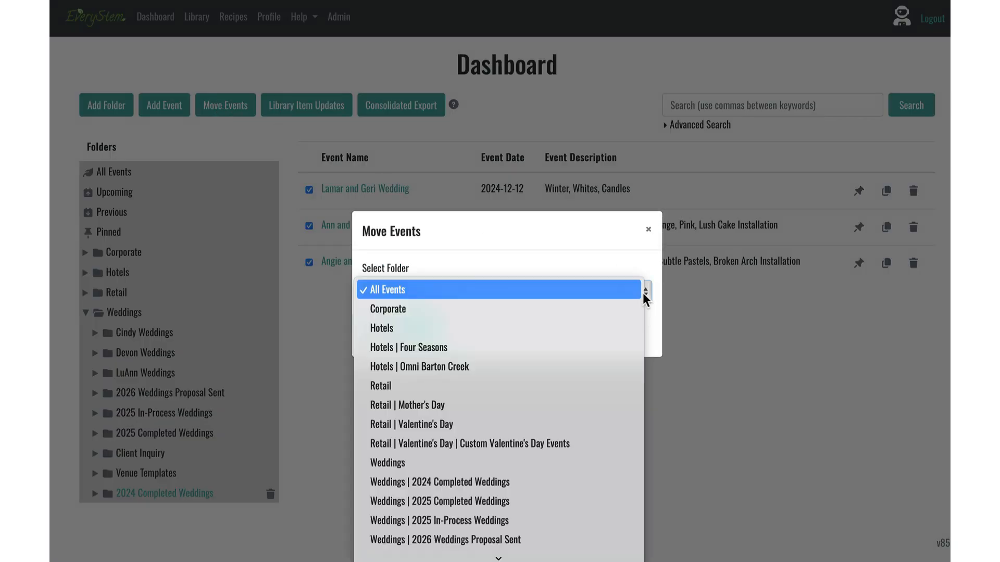
pyautogui.click(649, 229)
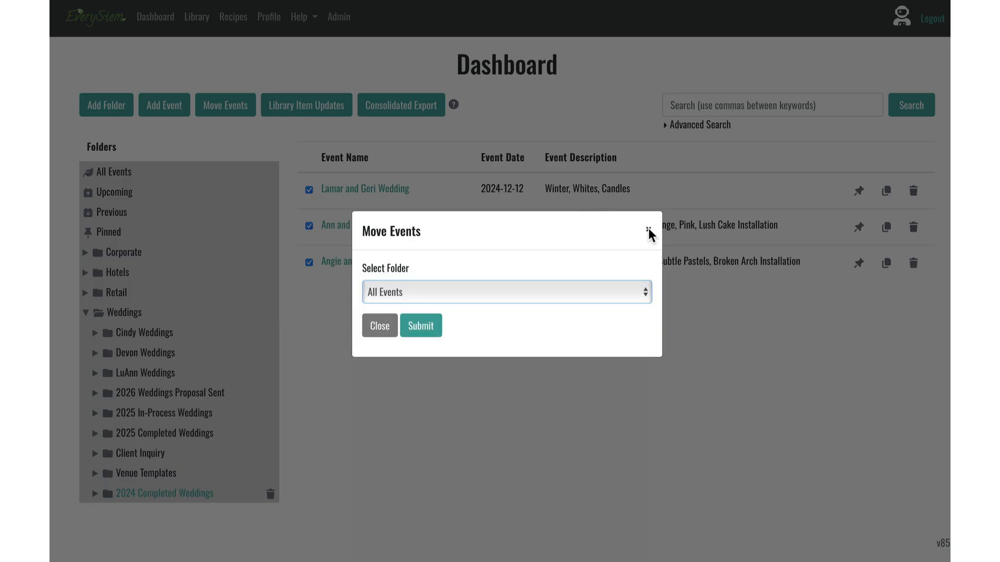
# - Close the Move Events dialog, try reversing the order of the first three Weddings subfolders, and leave the folder editor without submitting
pyautogui.click(649, 229)
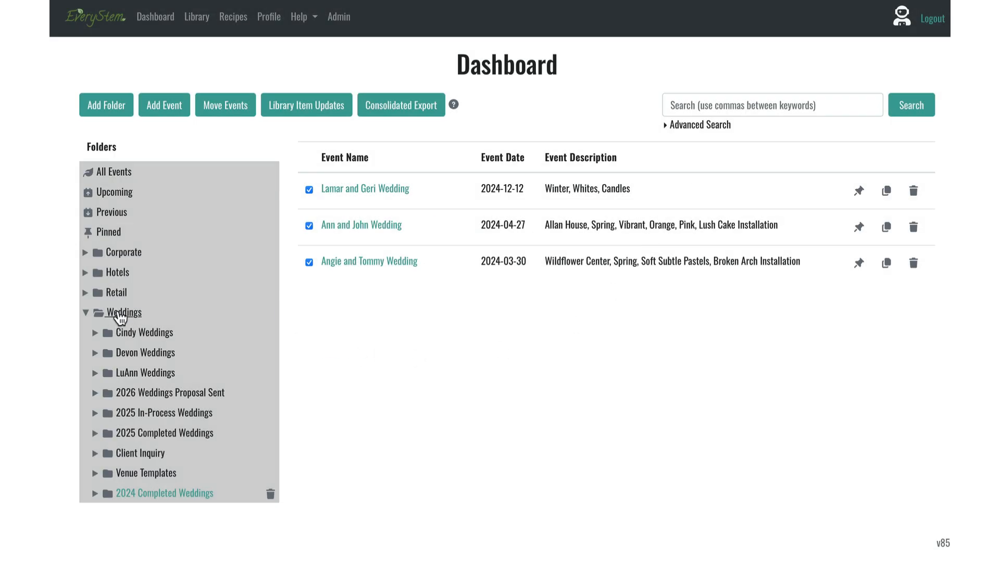
pyautogui.click(120, 314)
pyautogui.click(120, 313)
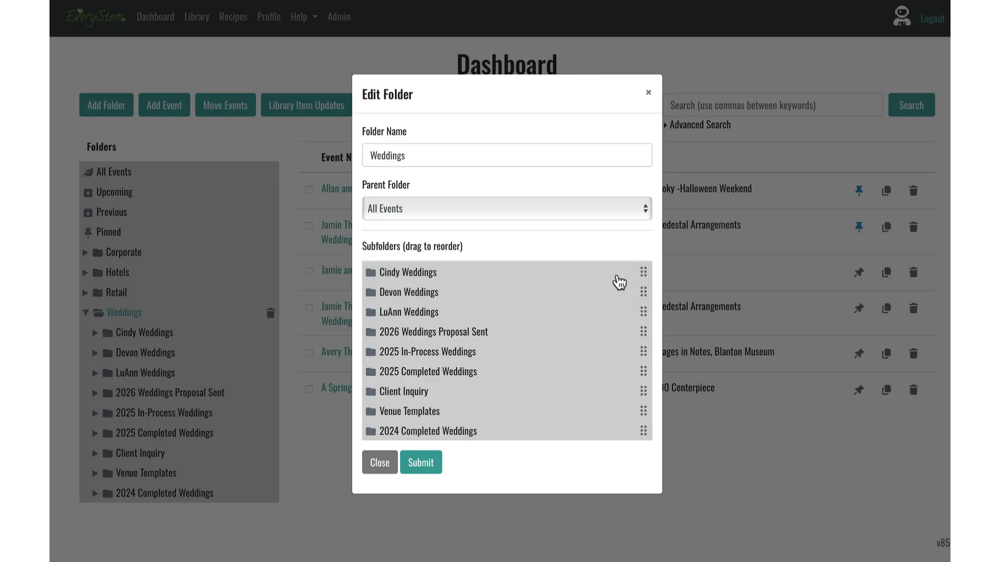
pyautogui.moveTo(643, 274)
pyautogui.mouseDown()
pyautogui.moveTo(640, 314)
pyautogui.moveTo(642, 268)
pyautogui.moveTo(646, 276)
pyautogui.mouseUp()
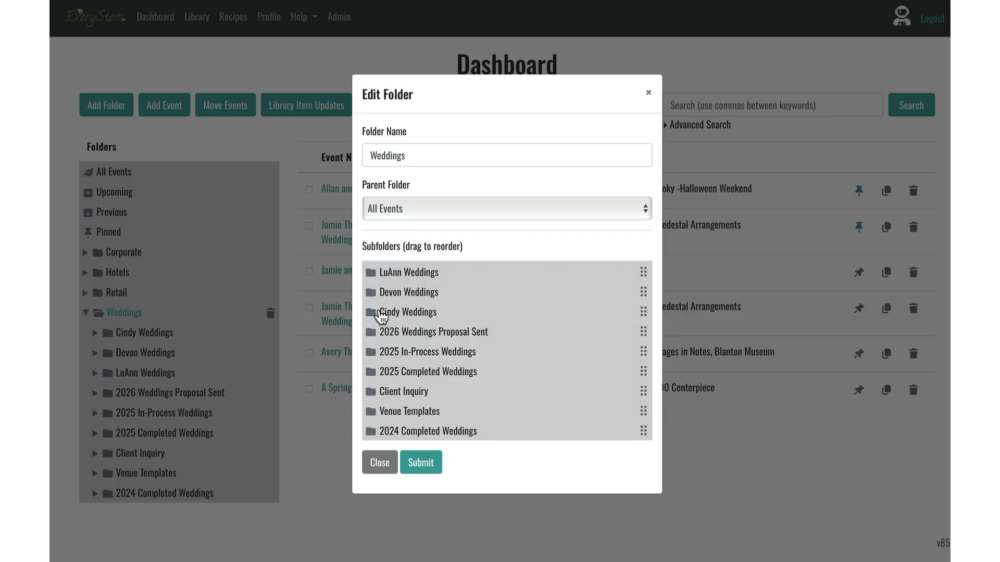
pyautogui.press('Escape')
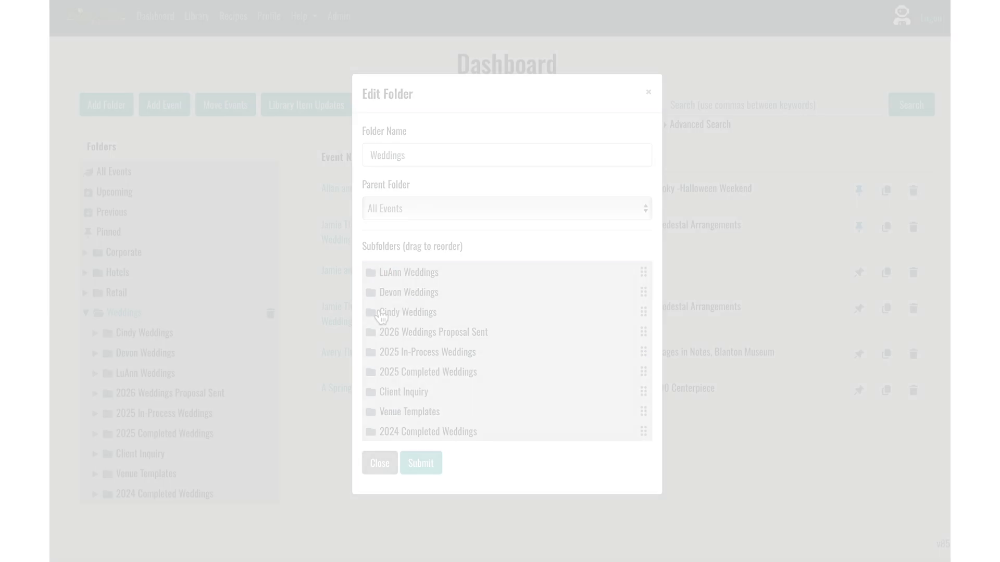
# - Display all events, followed by only the pinned events
pyautogui.click(696, 101)
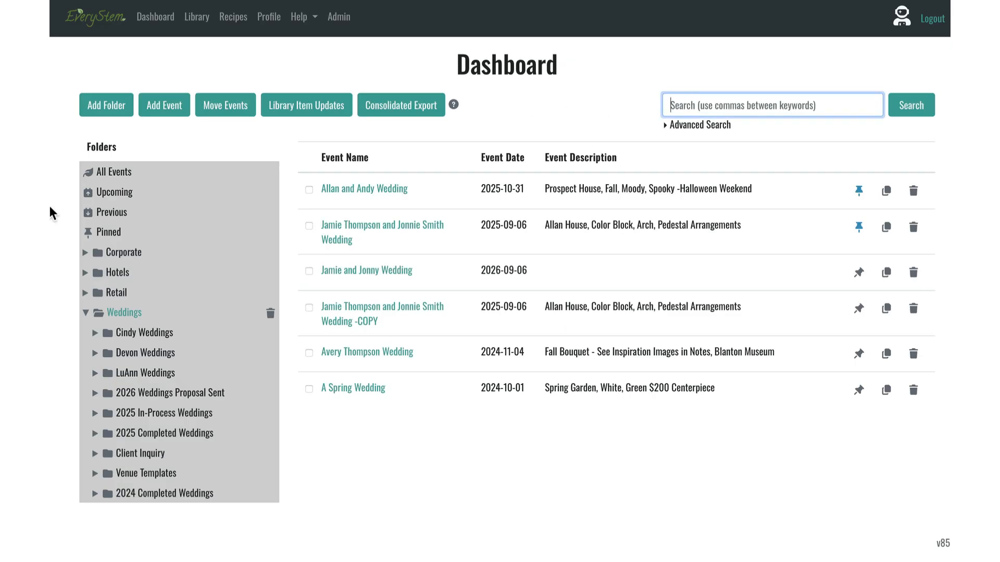
pyautogui.click(111, 173)
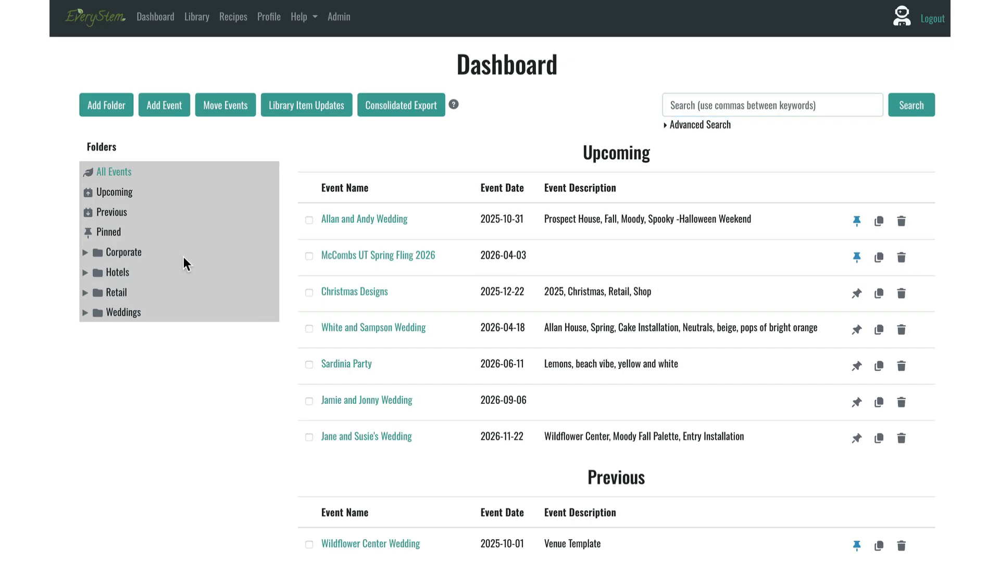
pyautogui.click(103, 236)
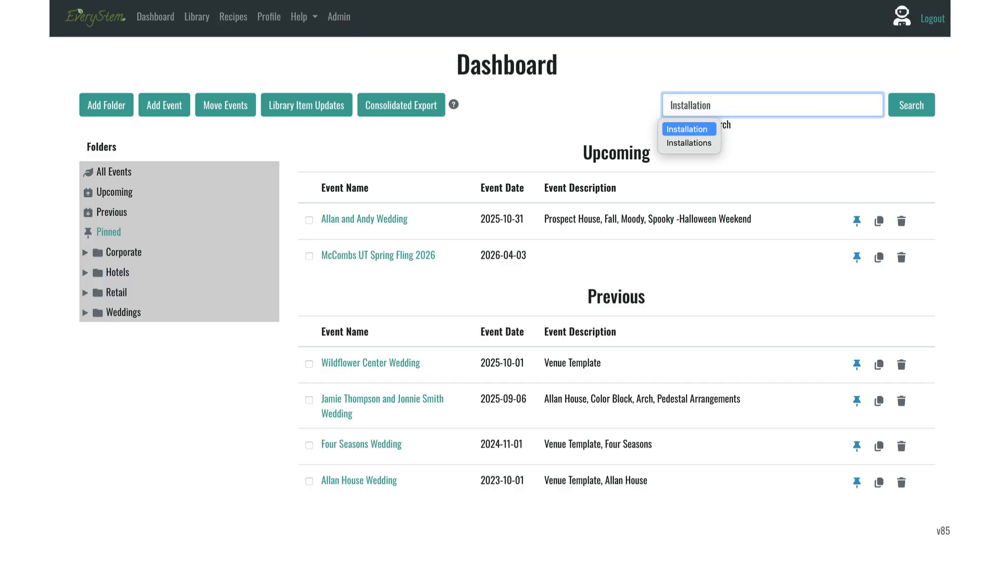
# - Search the events for "Installation" and empty the keyword field
pyautogui.click(907, 111)
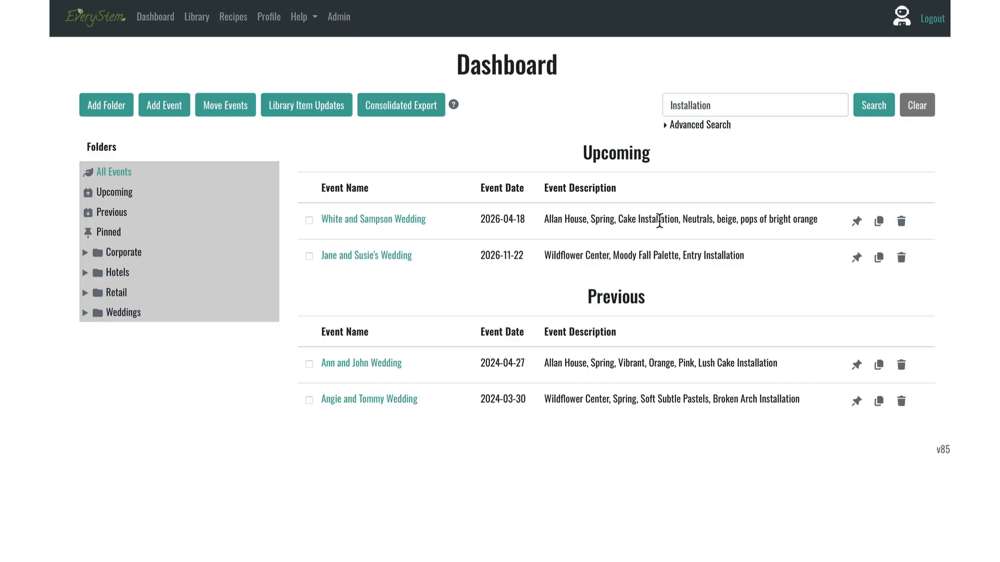
pyautogui.tripleClick(721, 102)
pyautogui.press('BackSpace')
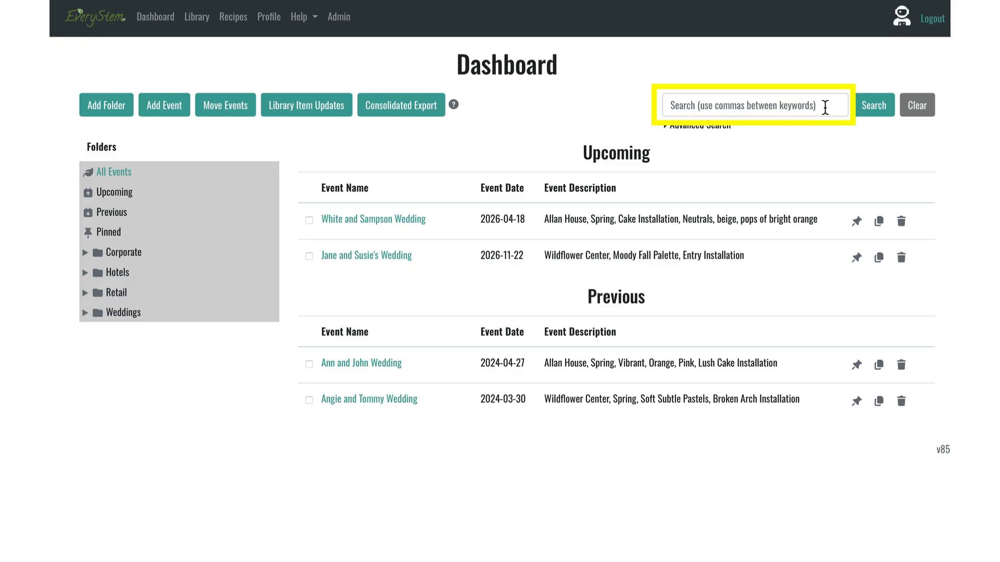
# - Search the events for the keywords "Spring, Broken" and reveal the advanced search's date-range options
pyautogui.click(681, 101)
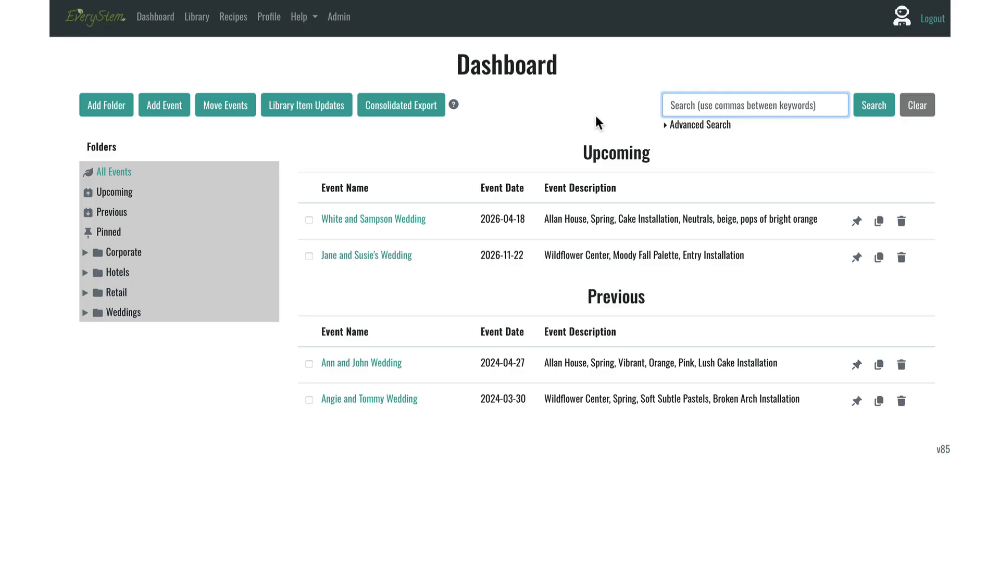
pyautogui.write('Spring, ')
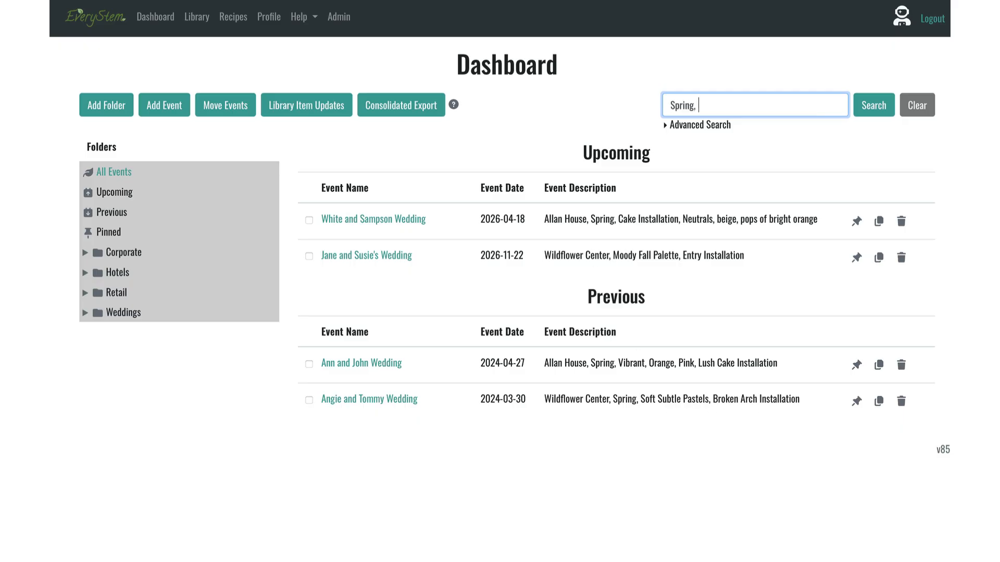
pyautogui.write('Broken')
pyautogui.press('Return')
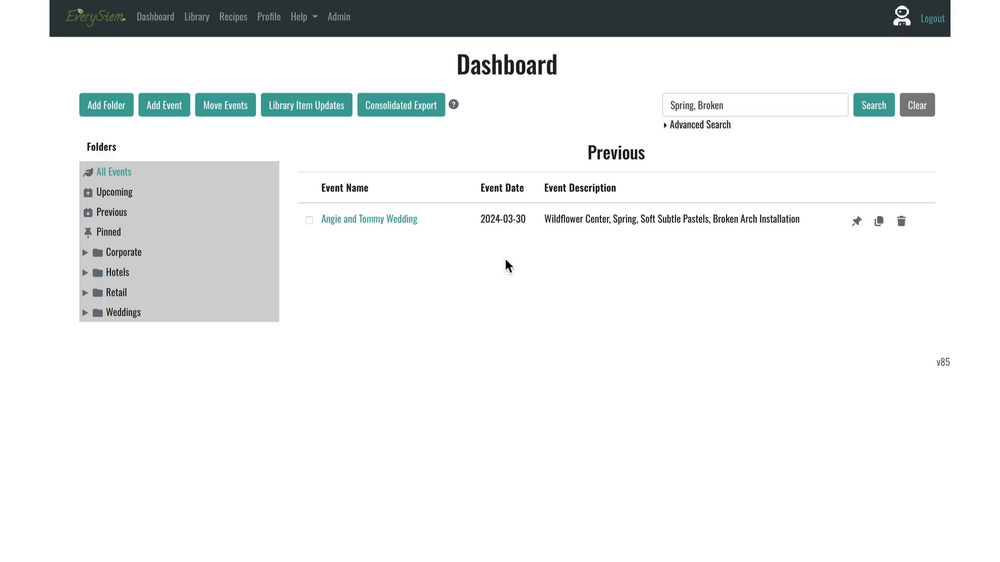
pyautogui.click(665, 128)
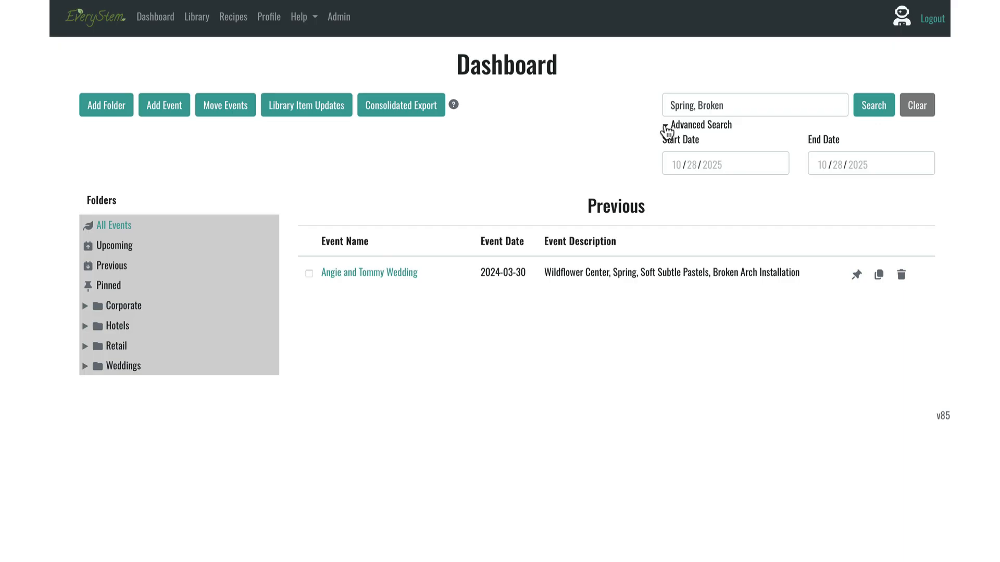